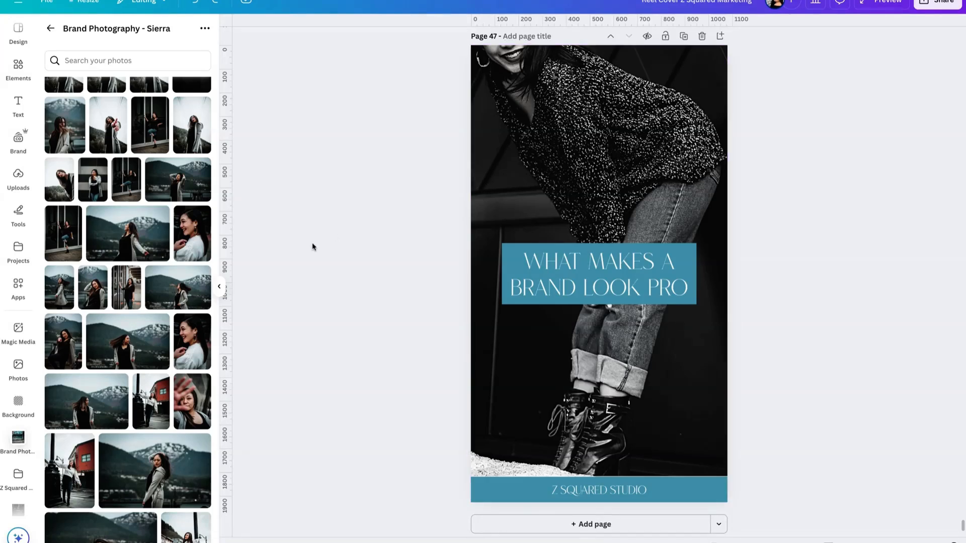
Add a 1080 × 1080 px square, centre it vertically on page 47 and shift it mostly off the page's left edge.
scroll(384, 237, down, 1)
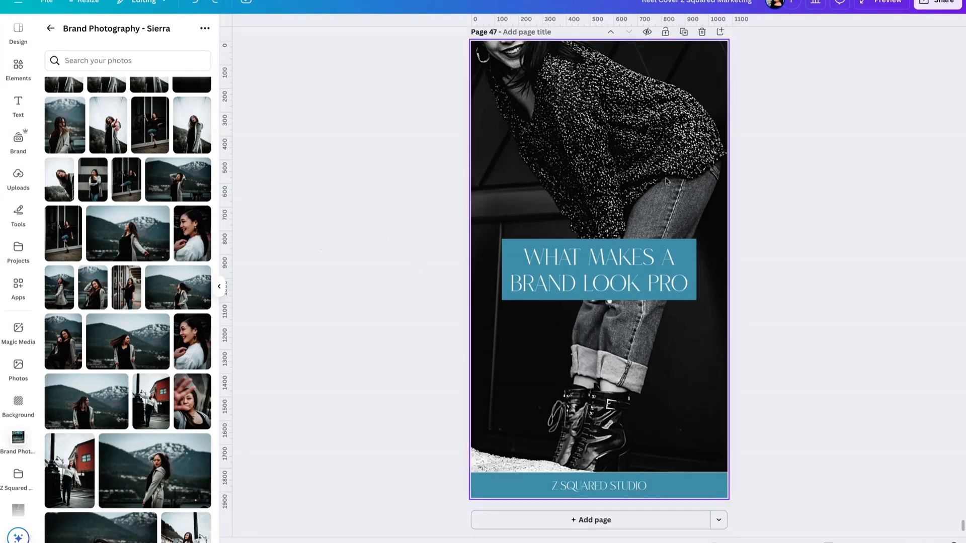
click(22, 74)
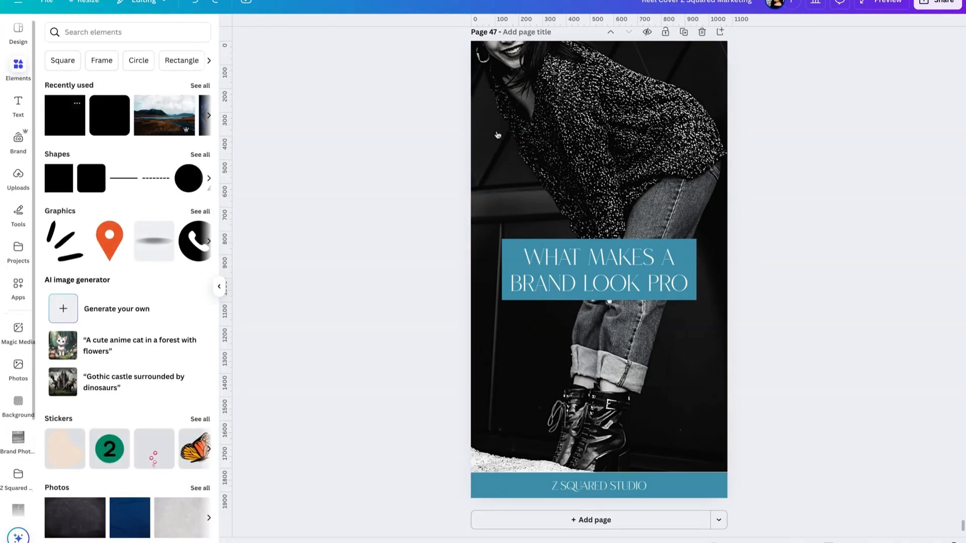
drag(65, 115, 532, 135)
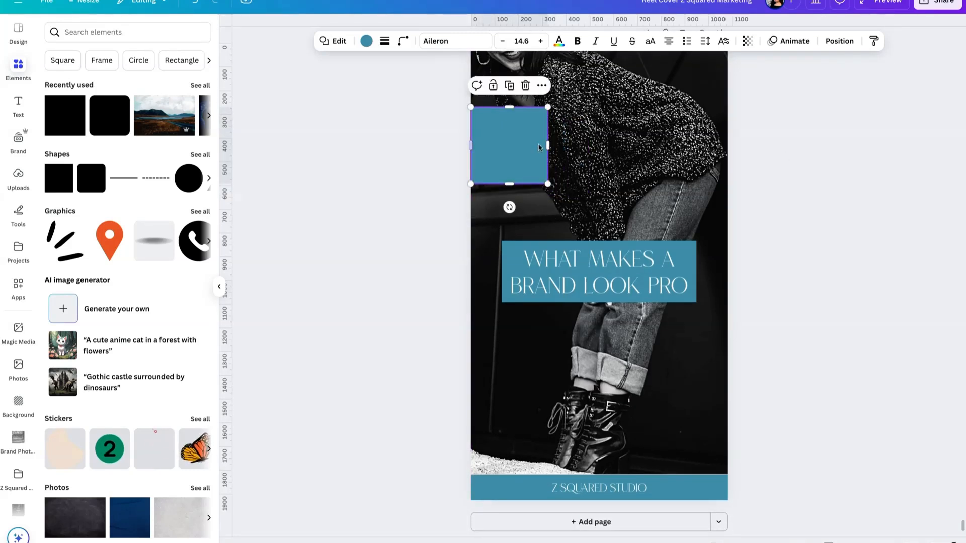
drag(546, 184, 746, 345)
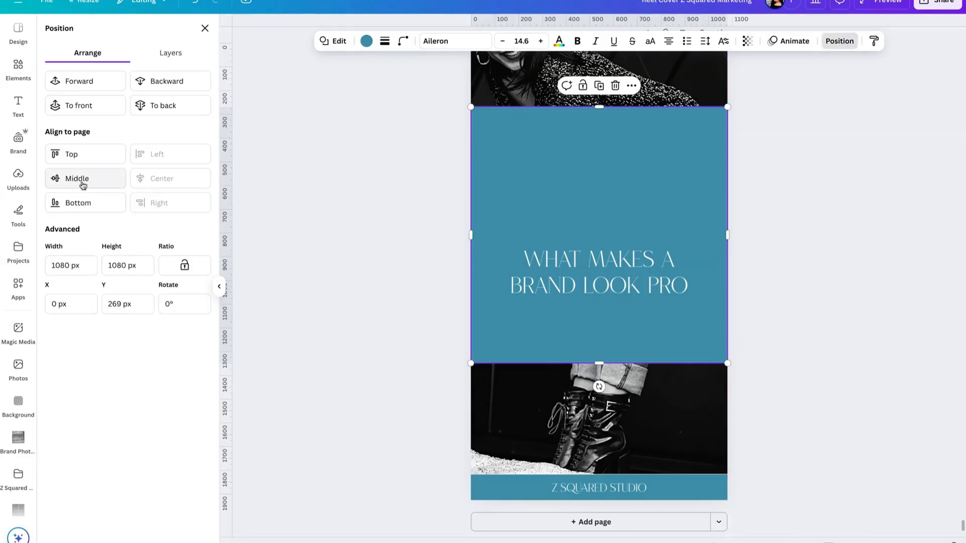
click(79, 179)
drag(671, 175, 454, 170)
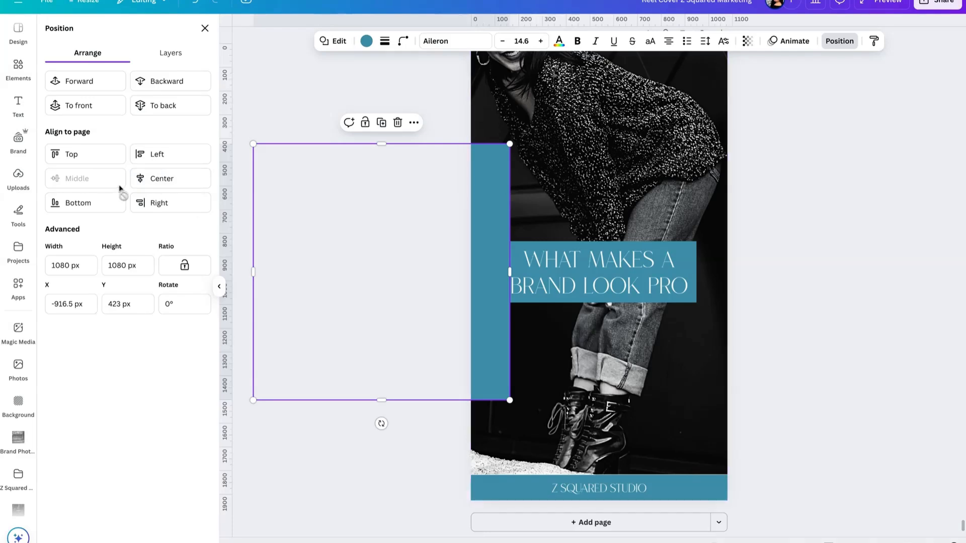
Replace the page's background photo with the brand photo of the woman in a white sweater leaning against a lamppost.
click(18, 177)
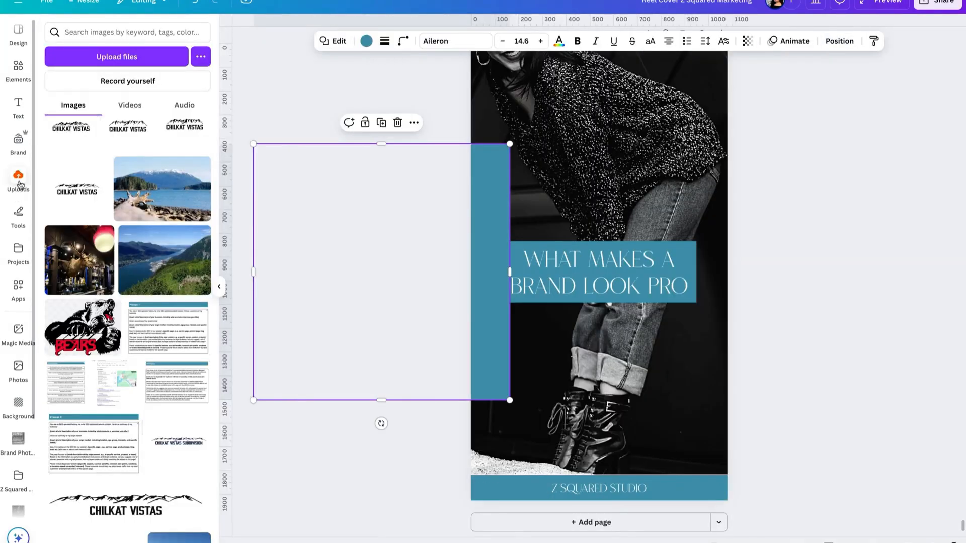
scroll(7, 396, down, 1)
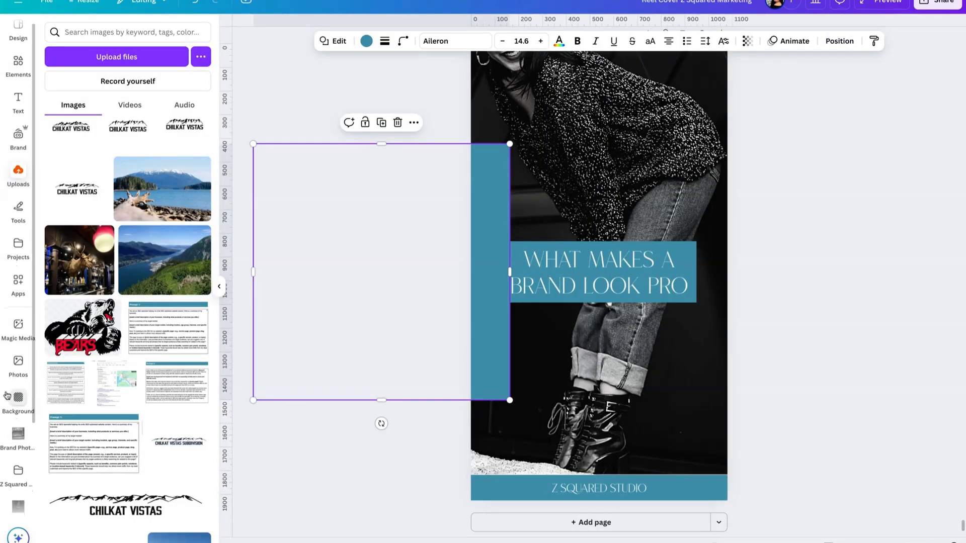
click(18, 433)
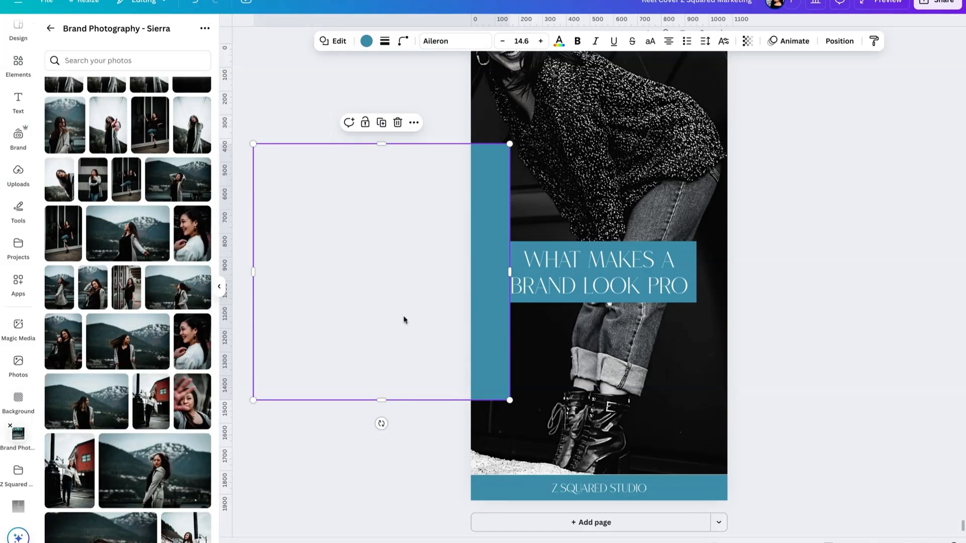
scroll(115, 258, down, 3)
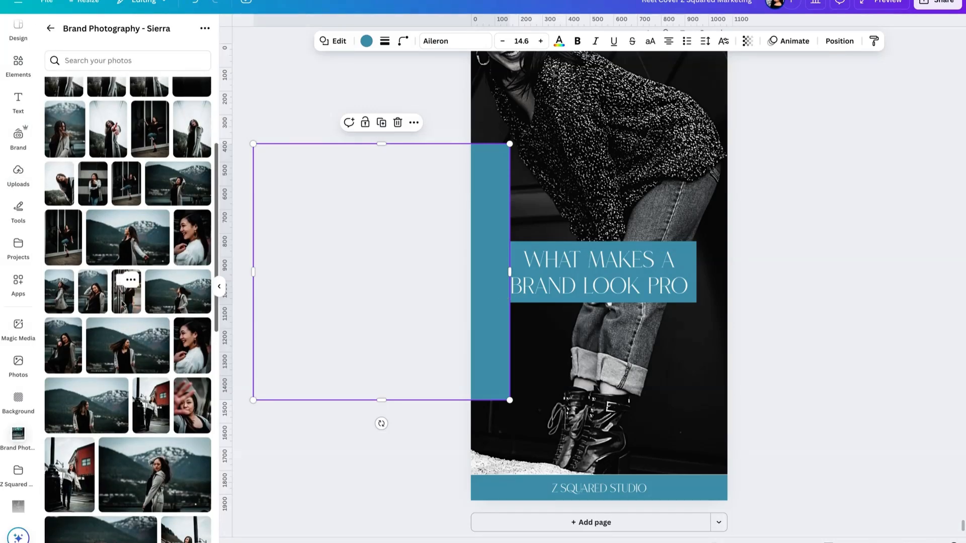
scroll(122, 306, down, 8)
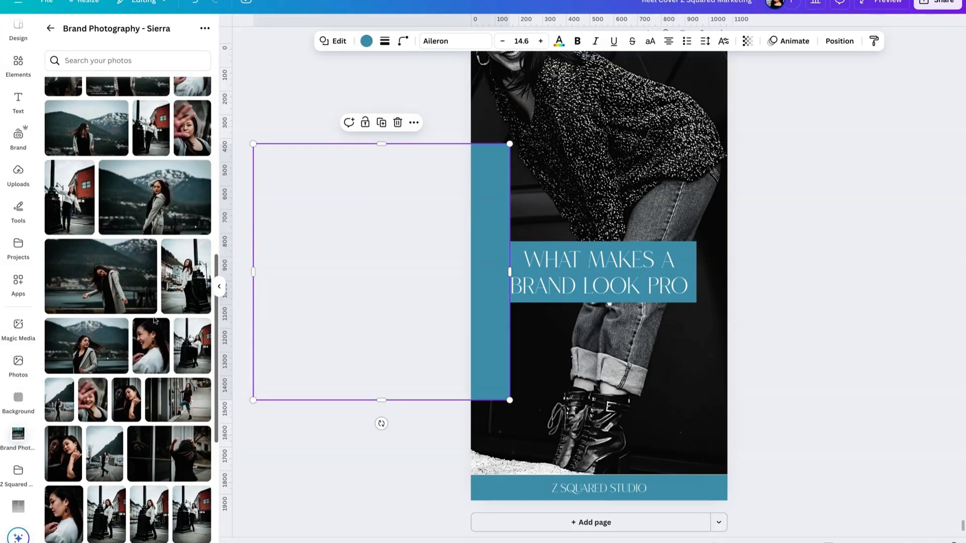
scroll(154, 321, down, 2)
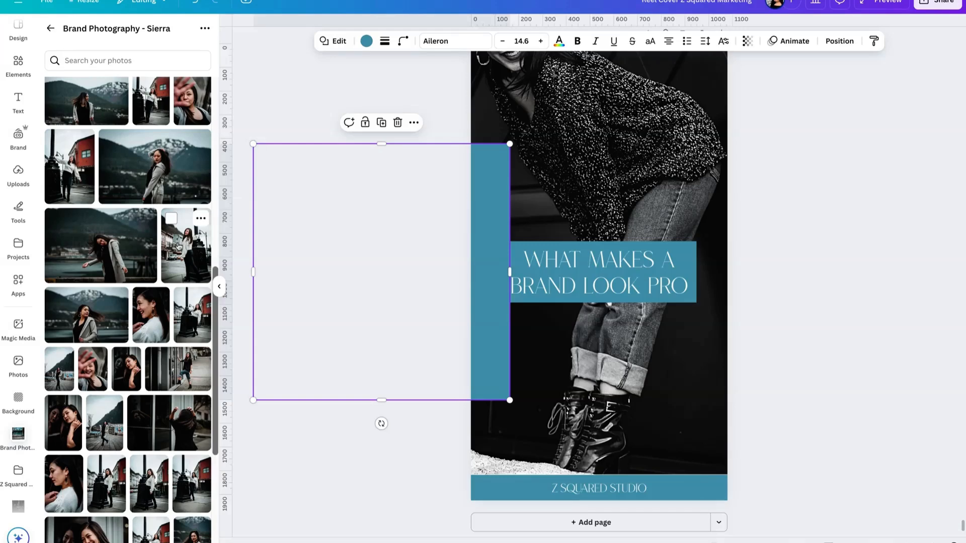
drag(182, 245, 183, 243)
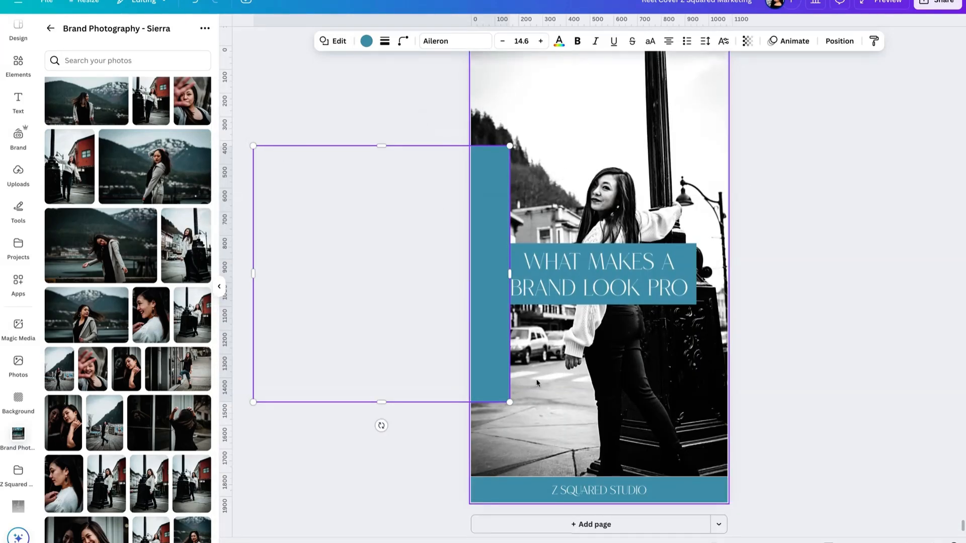
scroll(537, 383, up, 1)
scroll(537, 383, down, 1)
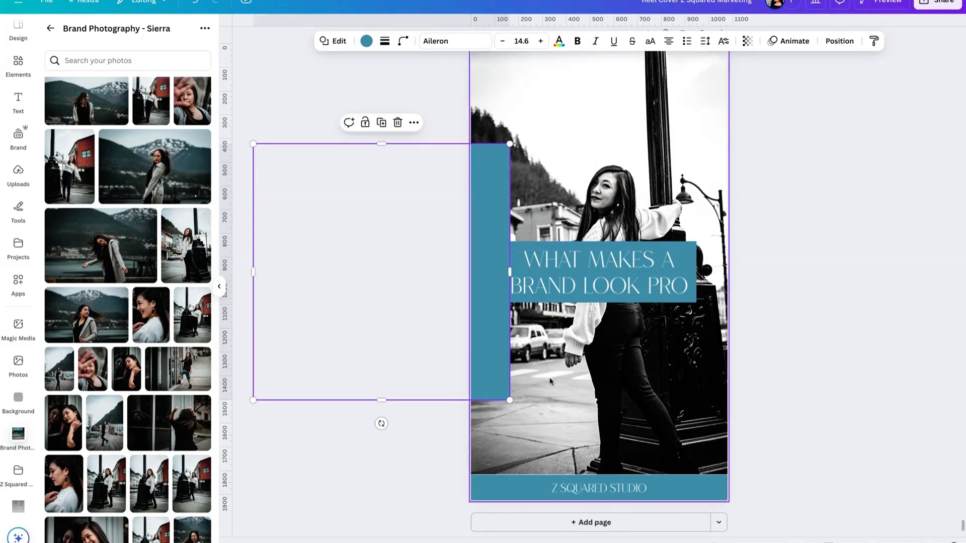
Shift the teal square further left so only a narrow strip of it overlaps the page.
click(780, 248)
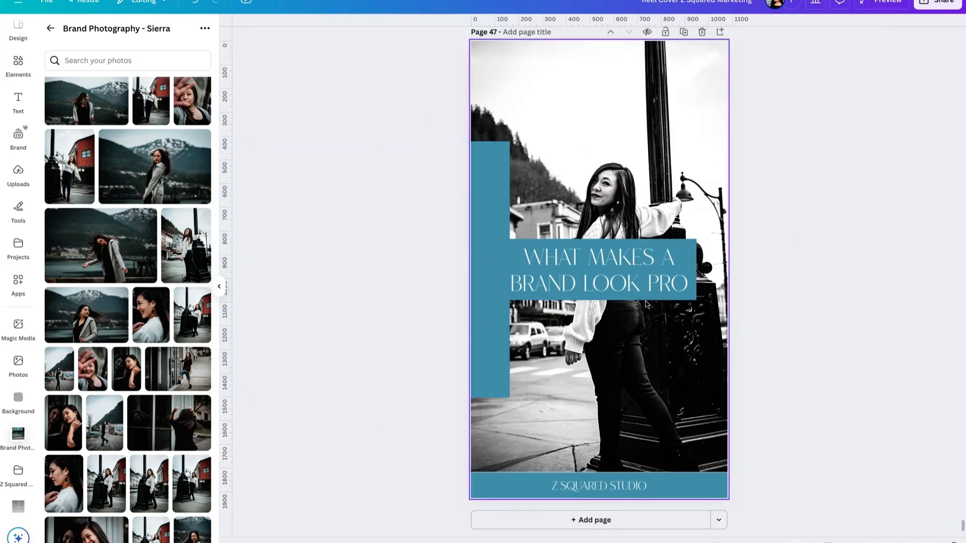
drag(492, 178, 466, 176)
click(783, 209)
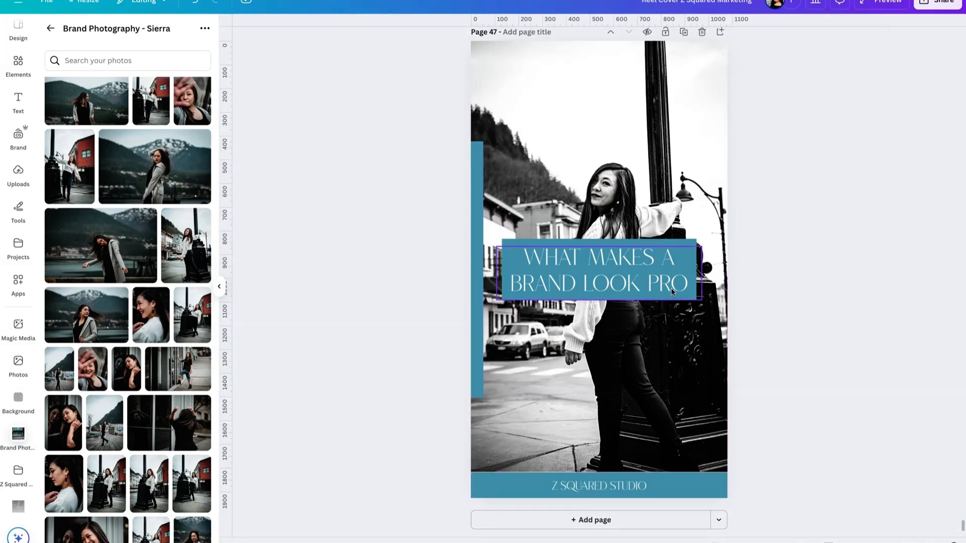
Duplicate the headline text "WHAT MAKES A BRAND LOOK PRO" and place the copy just below the teal title box.
scroll(633, 280, down, 1)
click(655, 273)
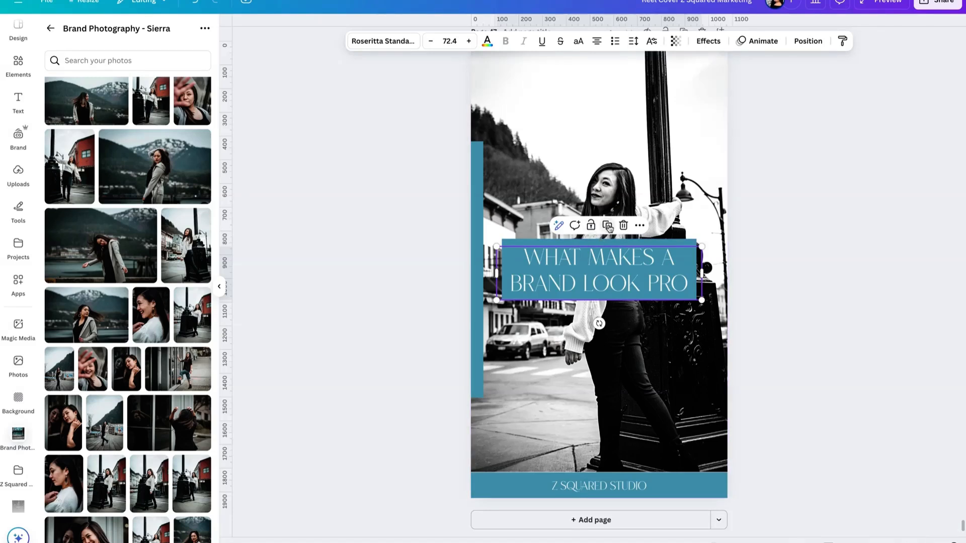
click(611, 229)
drag(658, 302, 655, 365)
Narrow the original headline's text box so its text wraps into two lines after "WHAT MAKES A".
click(640, 259)
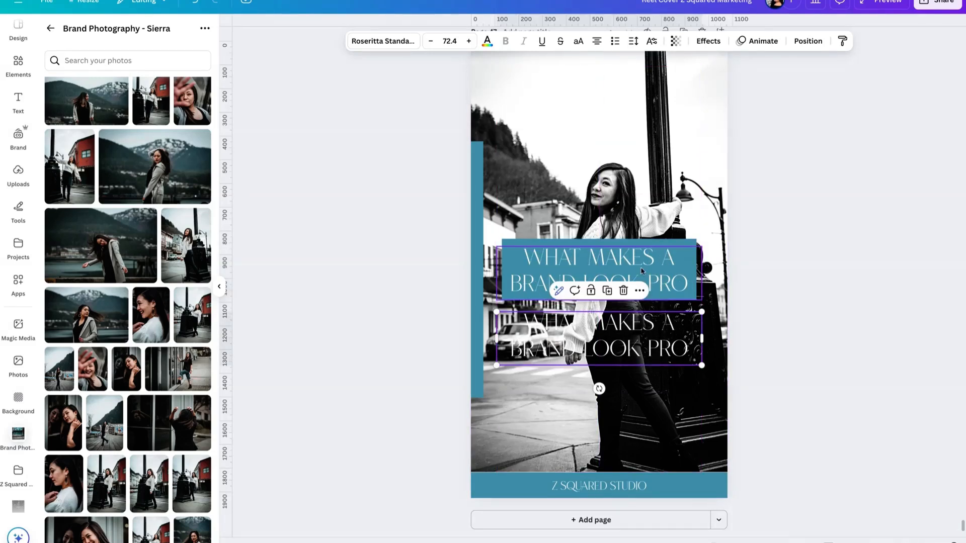
click(641, 260)
click(669, 277)
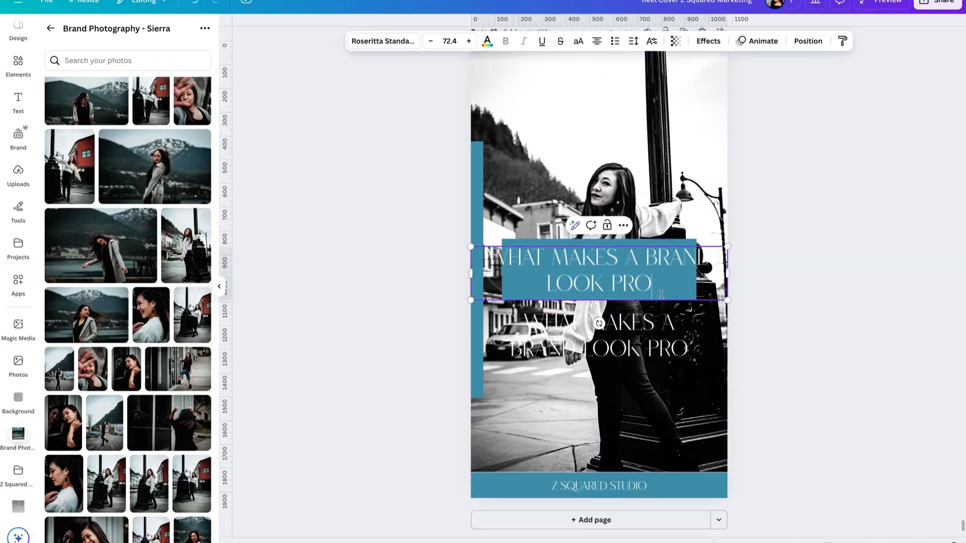
drag(653, 285, 610, 284)
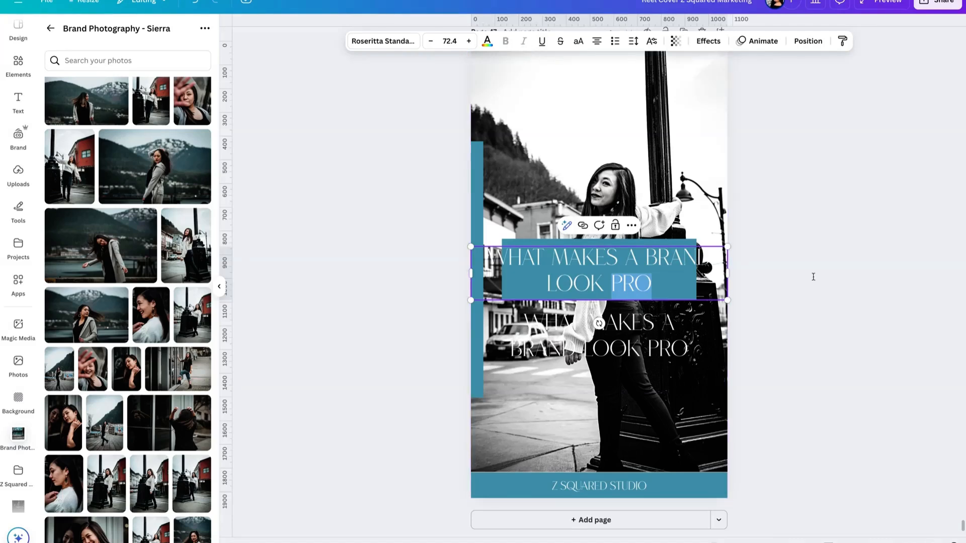
click(656, 274)
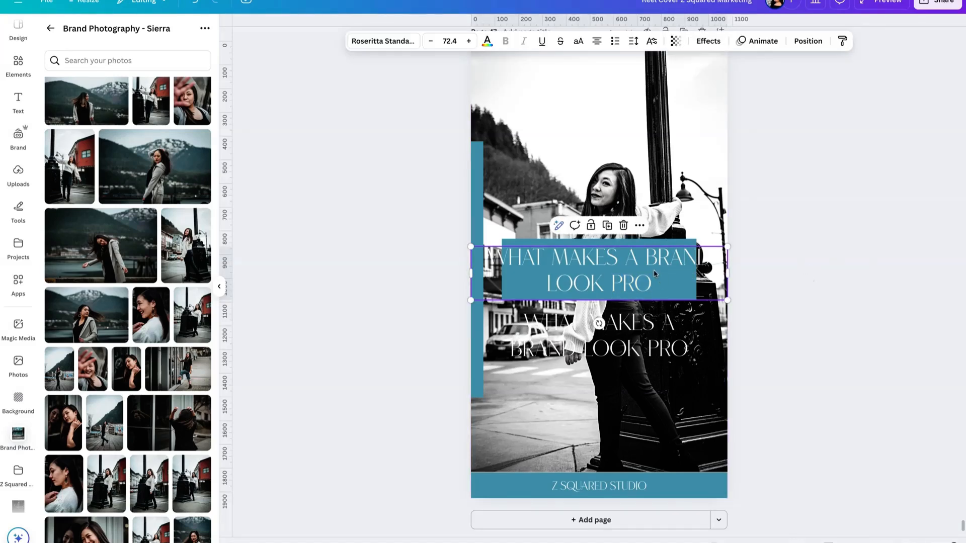
drag(727, 273, 668, 275)
click(818, 302)
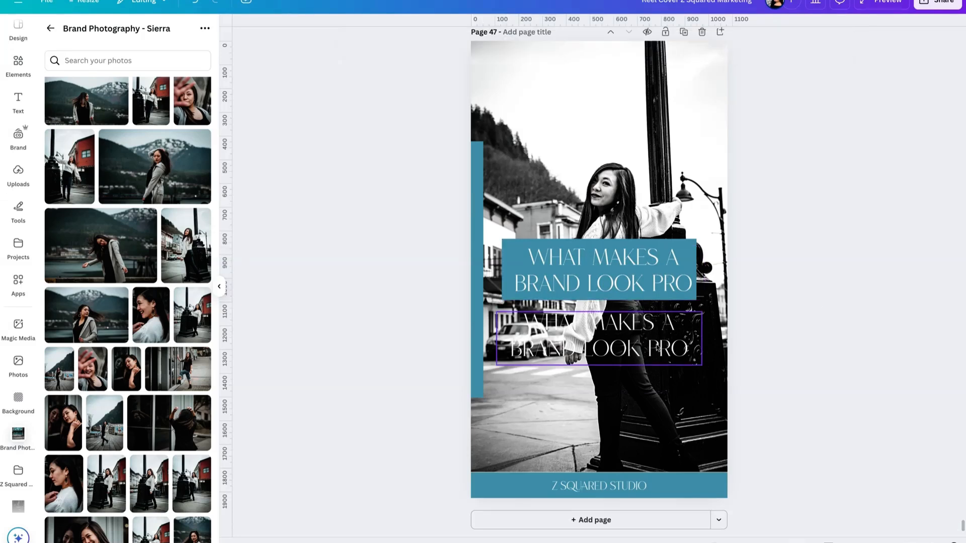
Change the font of the duplicated headline to Noto Serif Display Light.
click(651, 330)
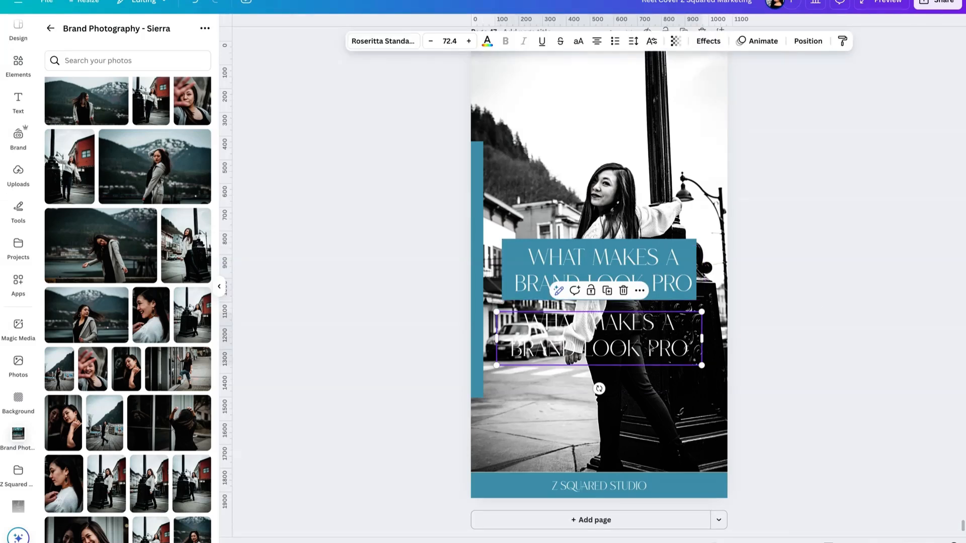
double_click(650, 347)
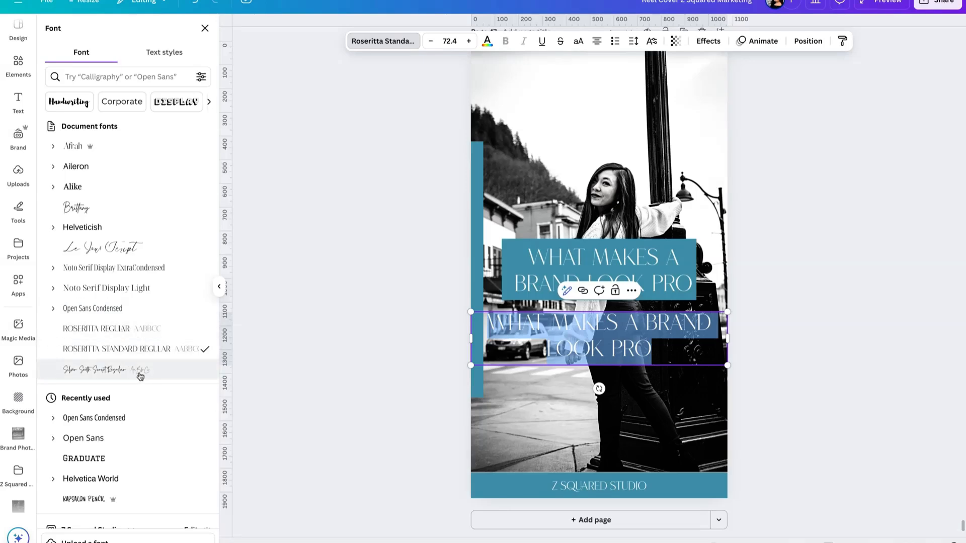
click(130, 290)
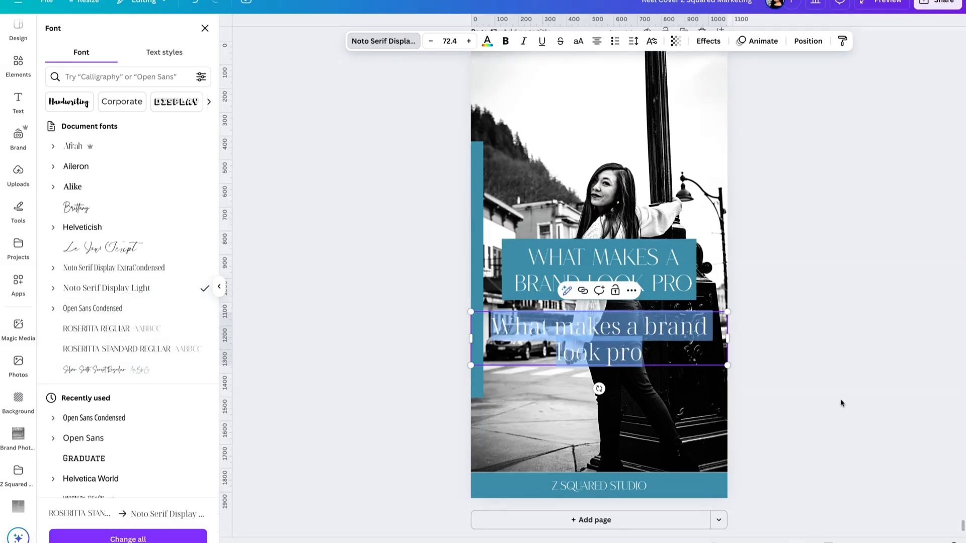
key(Escape)
click(793, 371)
Shorten the duplicated headline to "brand look pro" and make it italic.
click(627, 355)
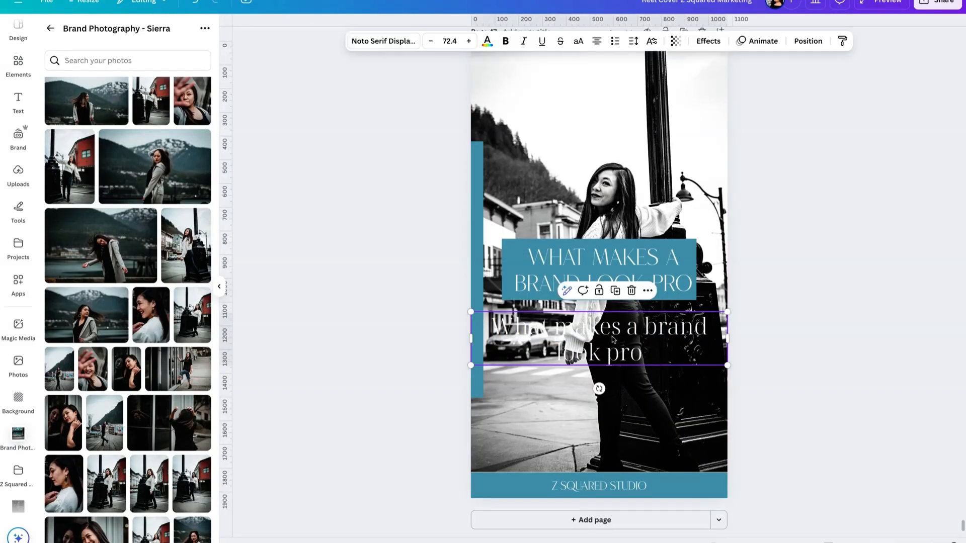
double_click(610, 355)
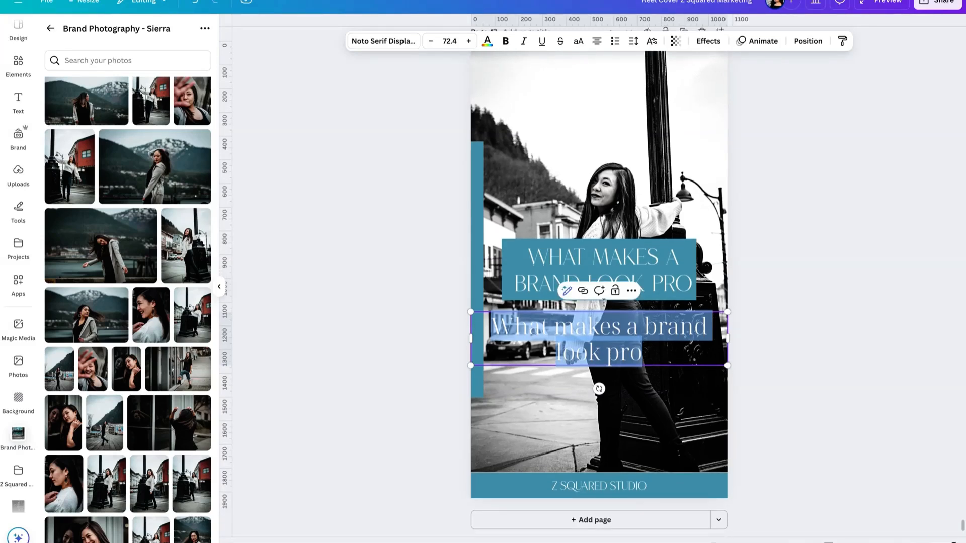
drag(643, 328, 465, 319)
key(BackSpace)
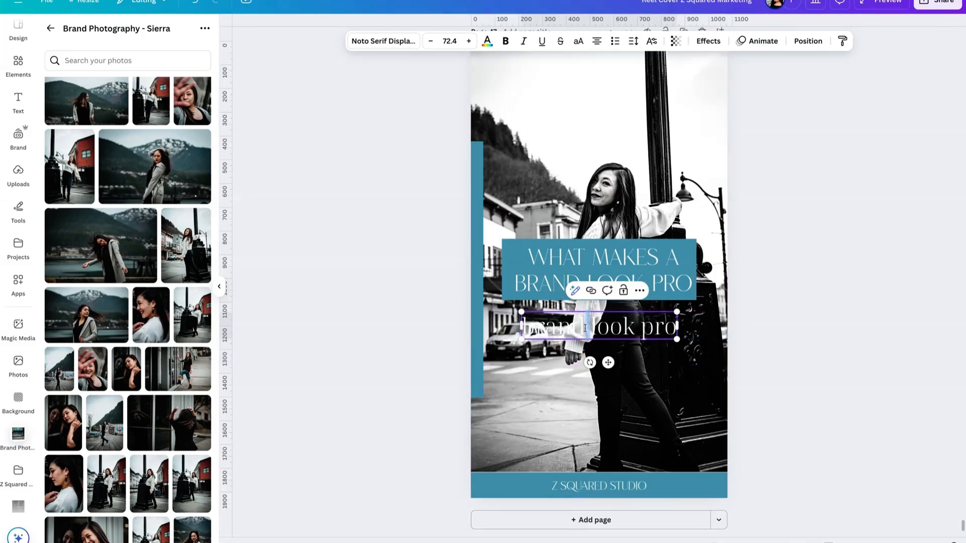
triple_click(585, 329)
click(523, 41)
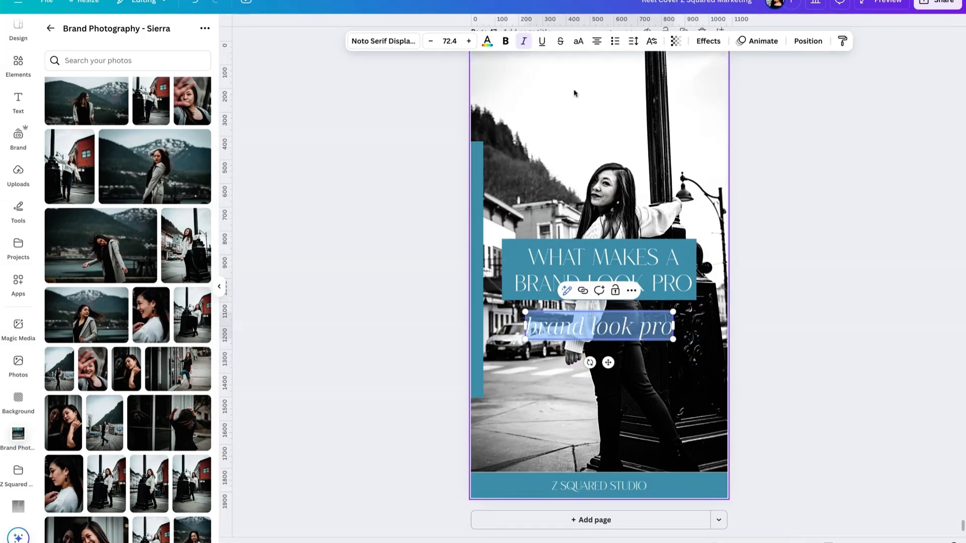
Delete "BRAND LOOK PRO" from the original headline, keeping only "WHAT MAKES A".
click(655, 277)
click(679, 281)
double_click(656, 280)
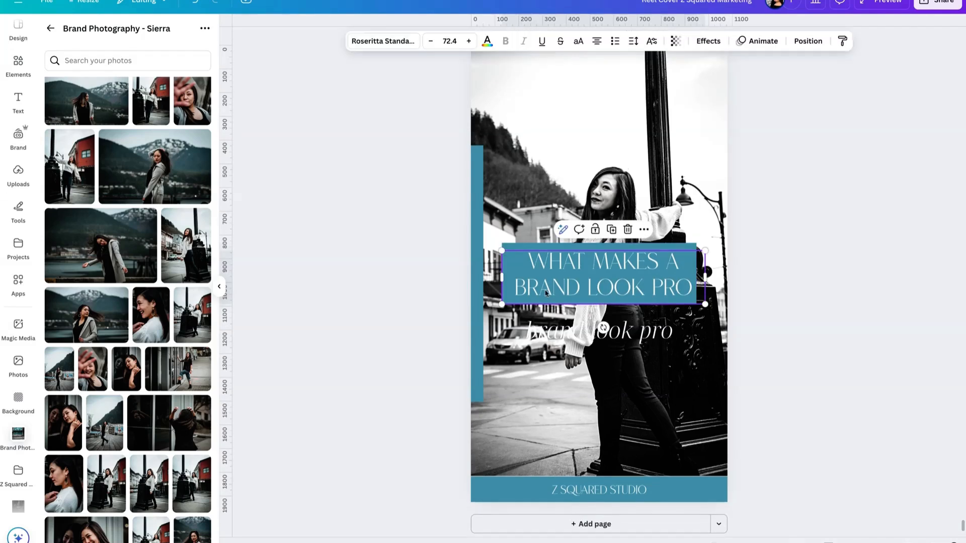
drag(515, 290, 689, 290)
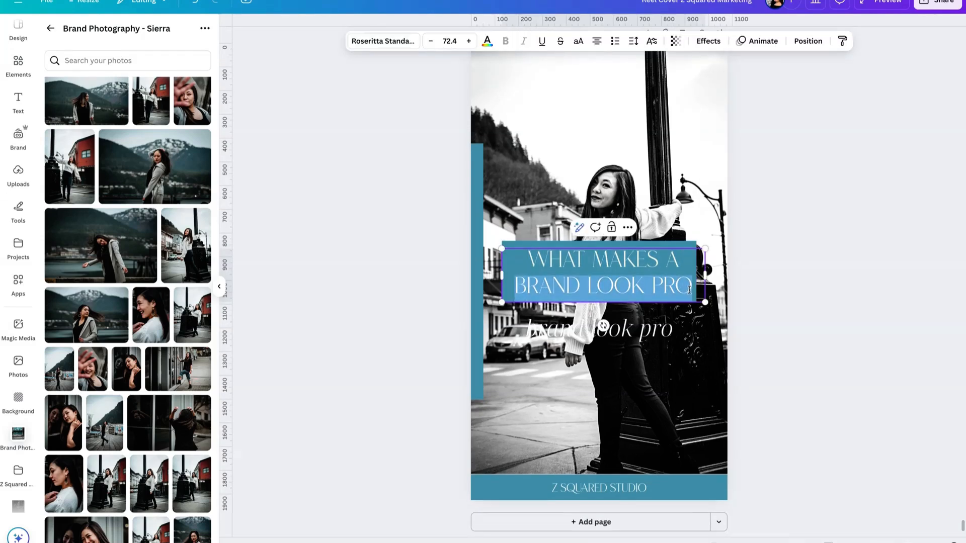
key(BackSpace)
key(Escape)
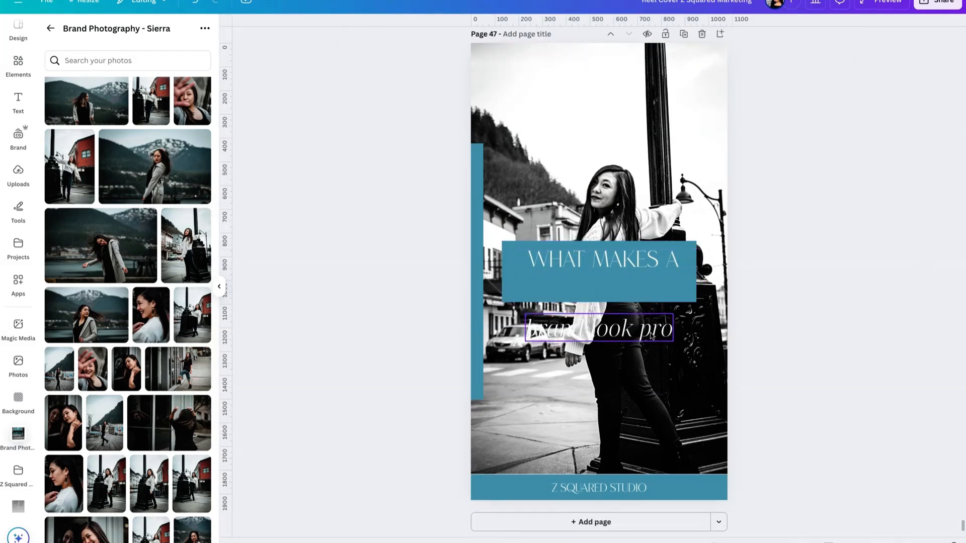
Place the italic "brand look pro" directly under "WHAT MAKES A" and extend the teal title box downward to about 820 × 282.
drag(654, 329, 650, 285)
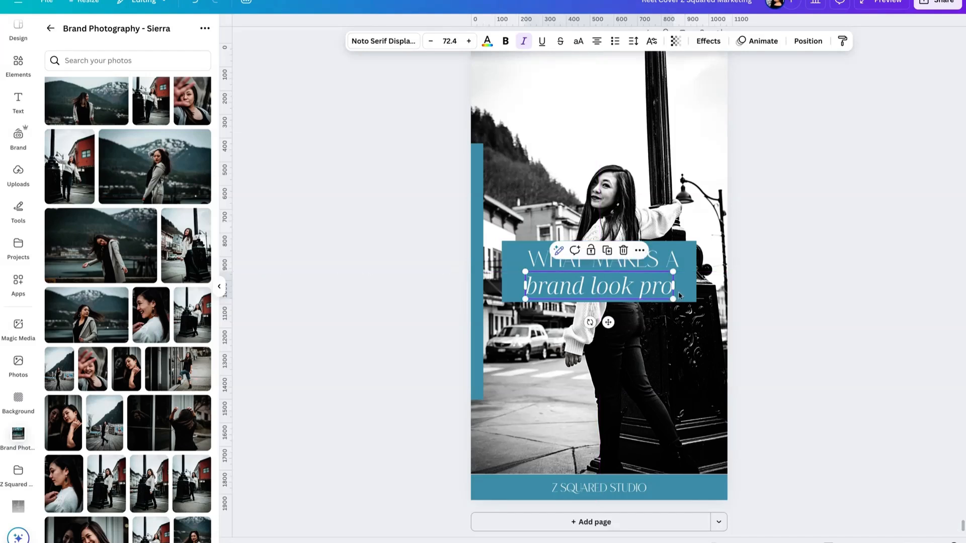
click(773, 415)
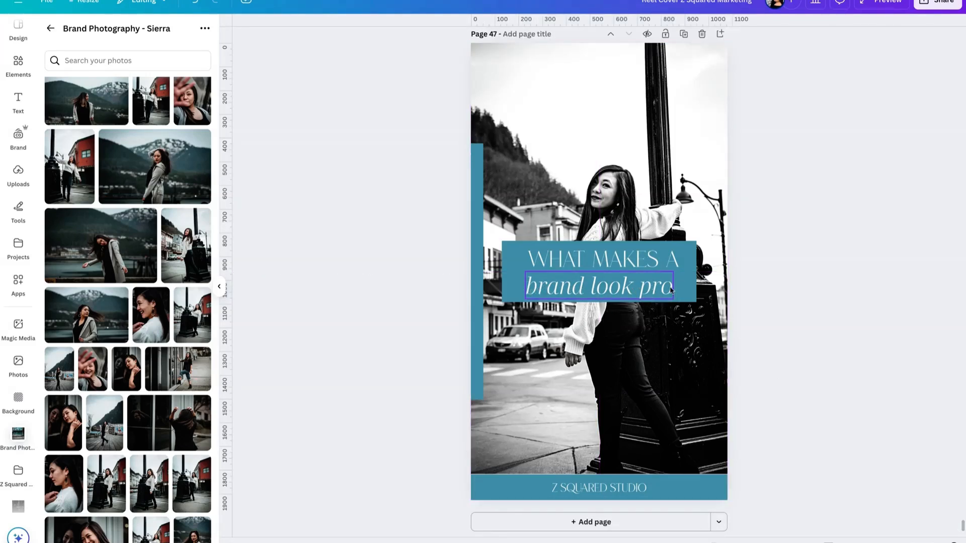
click(602, 299)
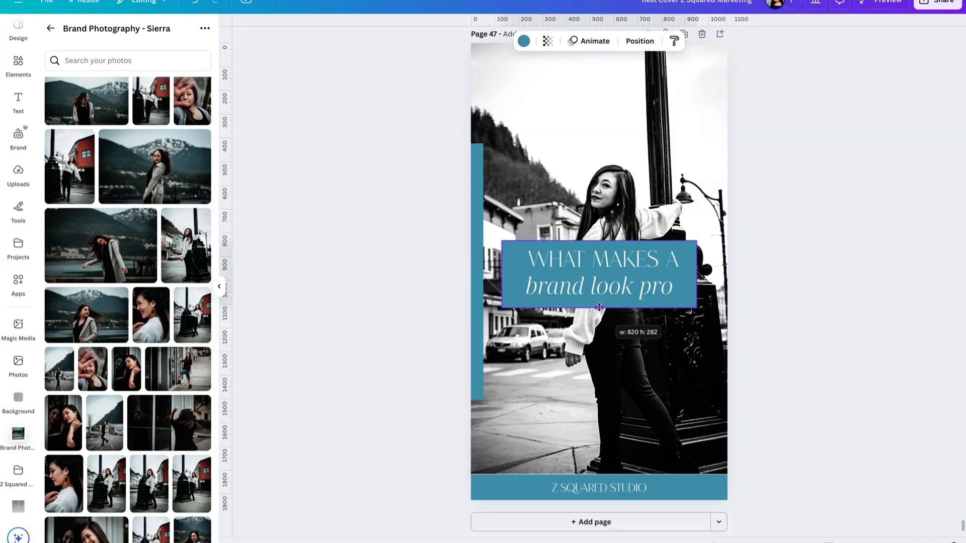
click(811, 304)
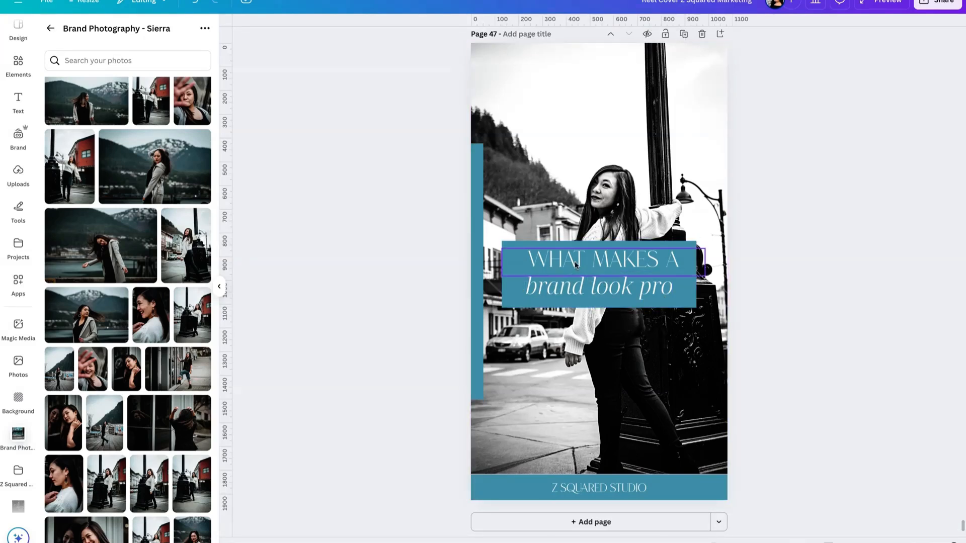
Shift "WHAT MAKES A" slightly so it is centred in the teal title box above "brand look pro".
click(652, 261)
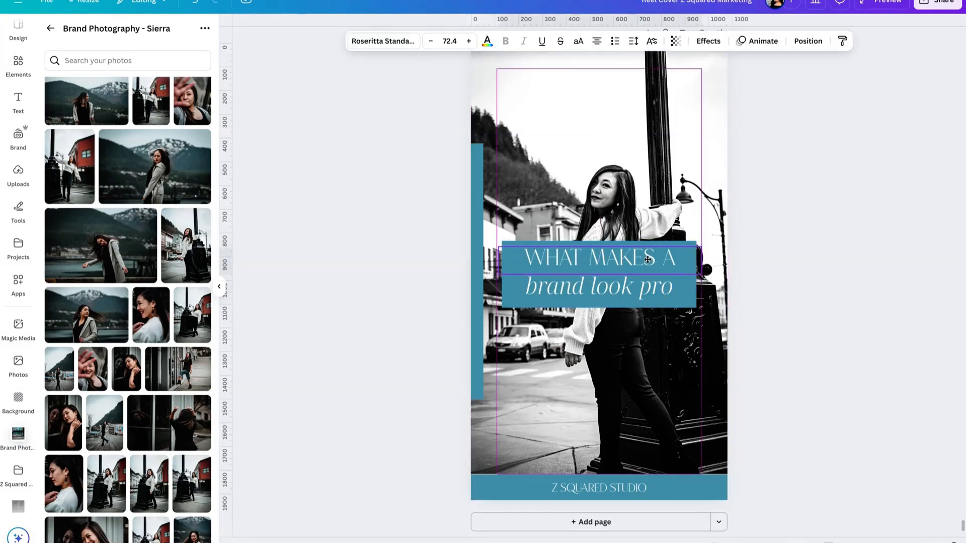
click(659, 293)
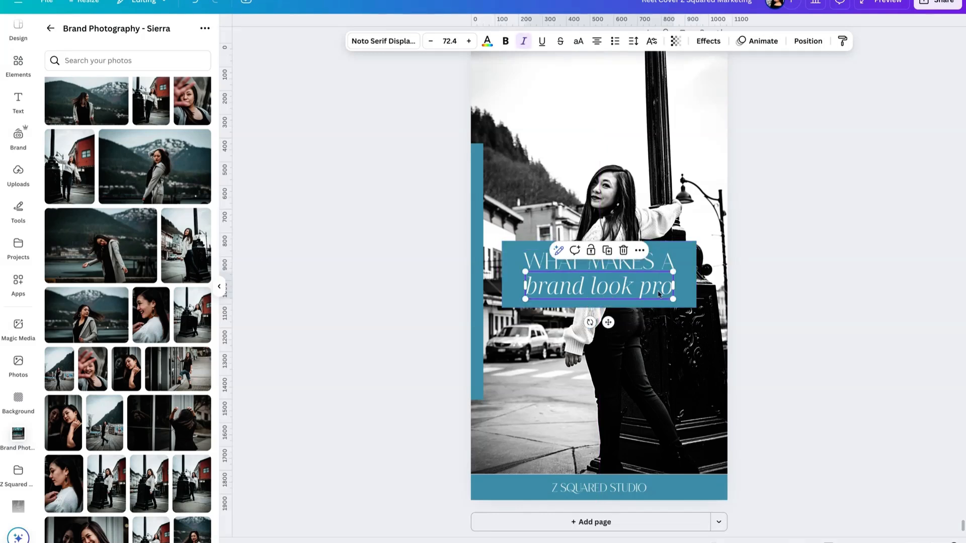
click(785, 301)
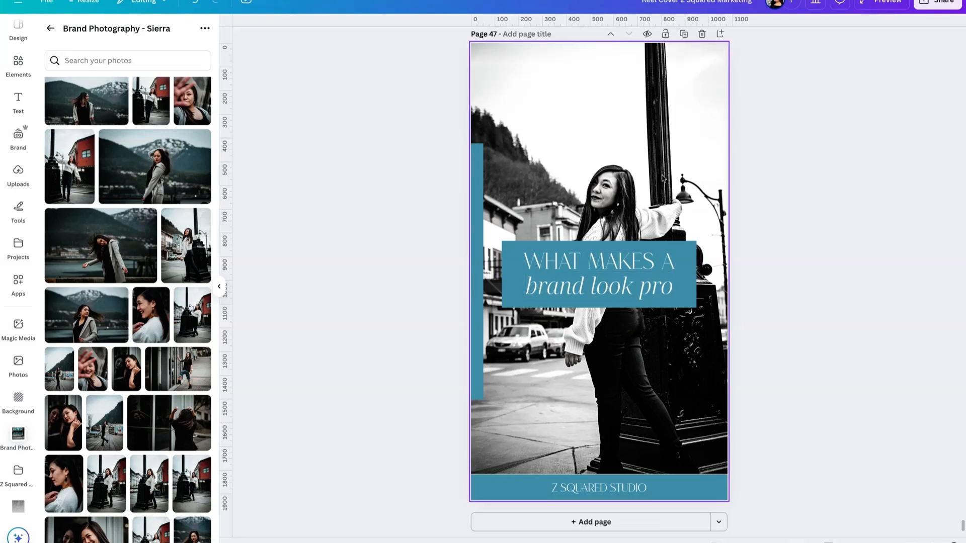
Try removing the italics from only the word "look" in "brand look pro", and undo the change.
click(648, 285)
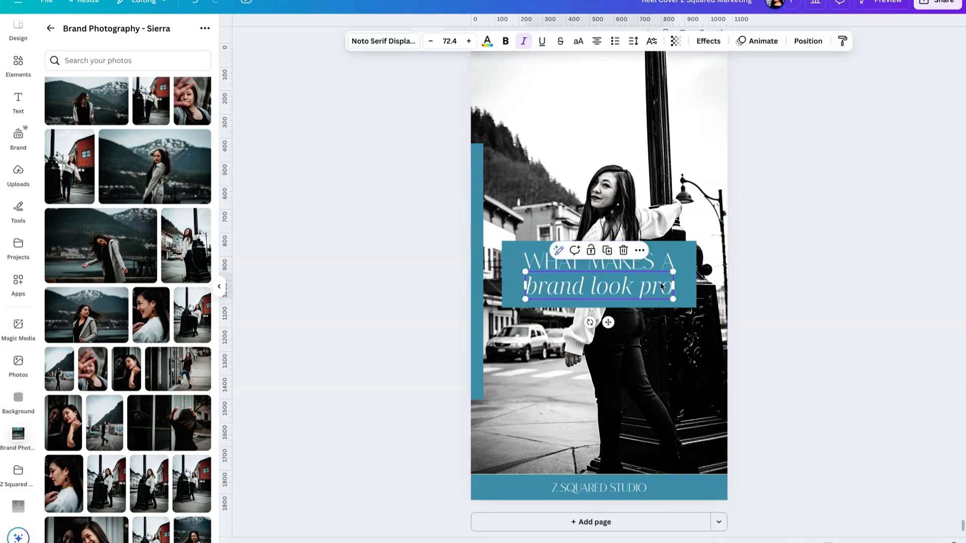
click(802, 292)
click(594, 297)
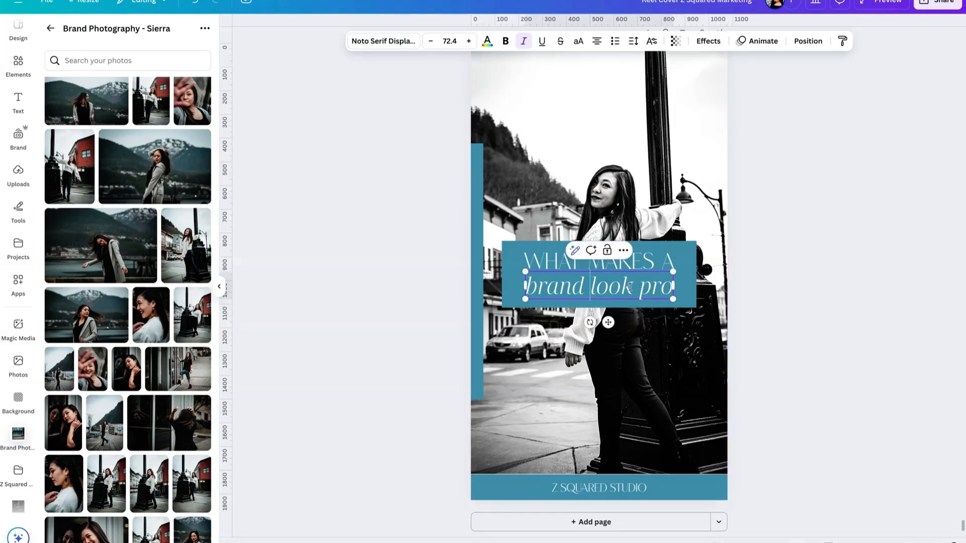
double_click(594, 296)
click(524, 42)
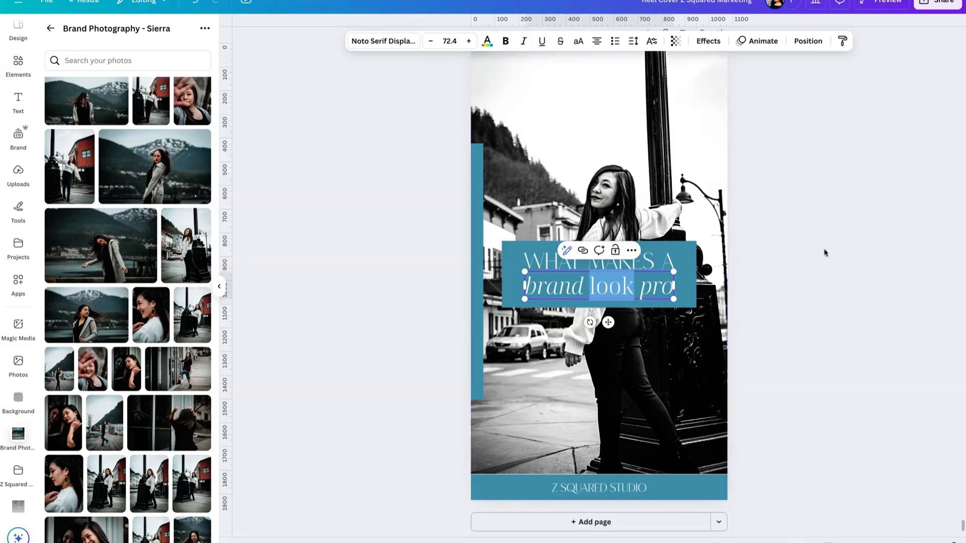
click(793, 340)
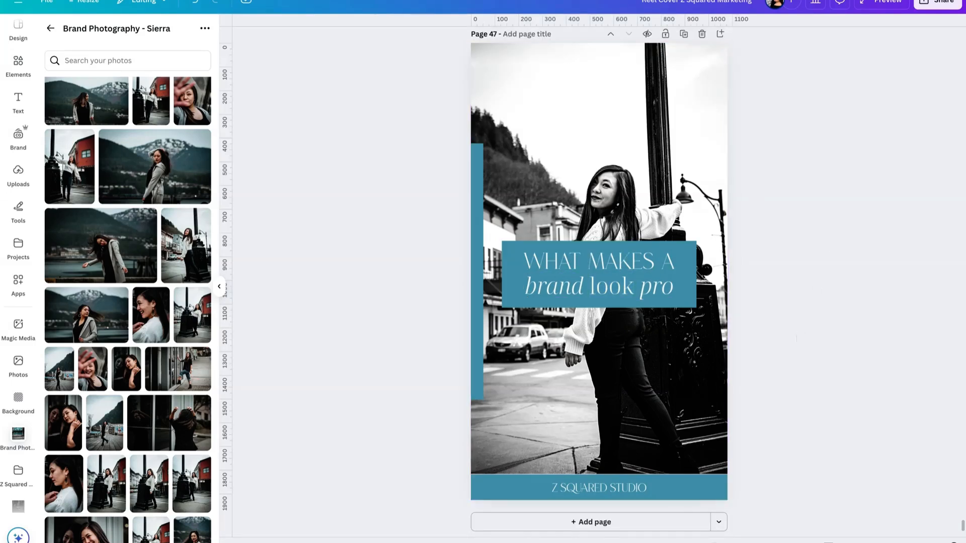
click(195, 2)
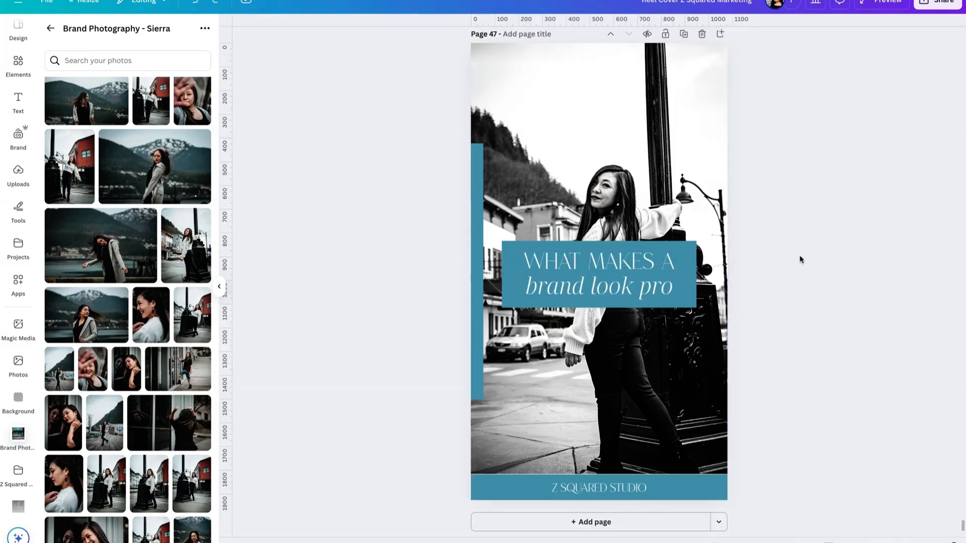
Reduce the teal title box from its lower and upper edges so it backs only "brand look pro".
click(678, 245)
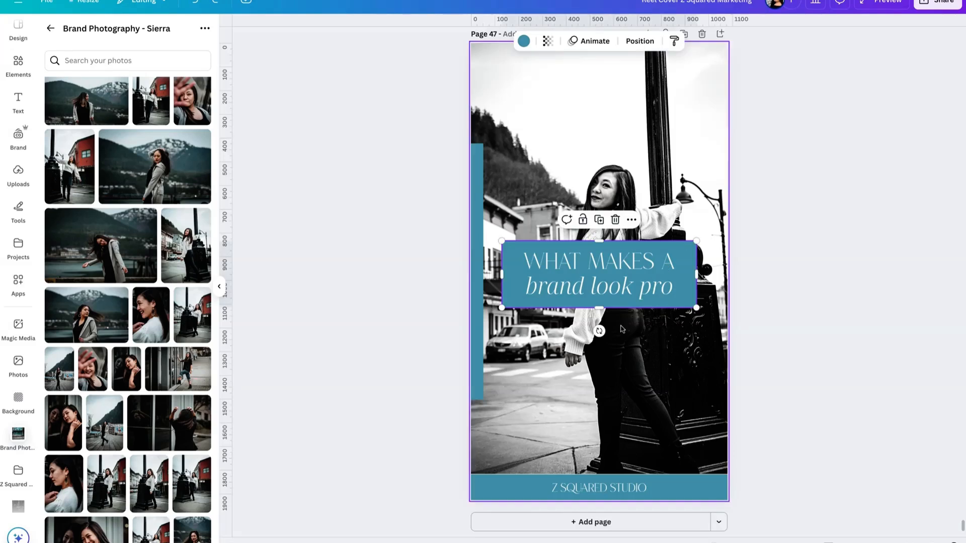
mouse_move(598, 308)
mouse_down()
mouse_move(602, 277)
mouse_move(601, 305)
mouse_up()
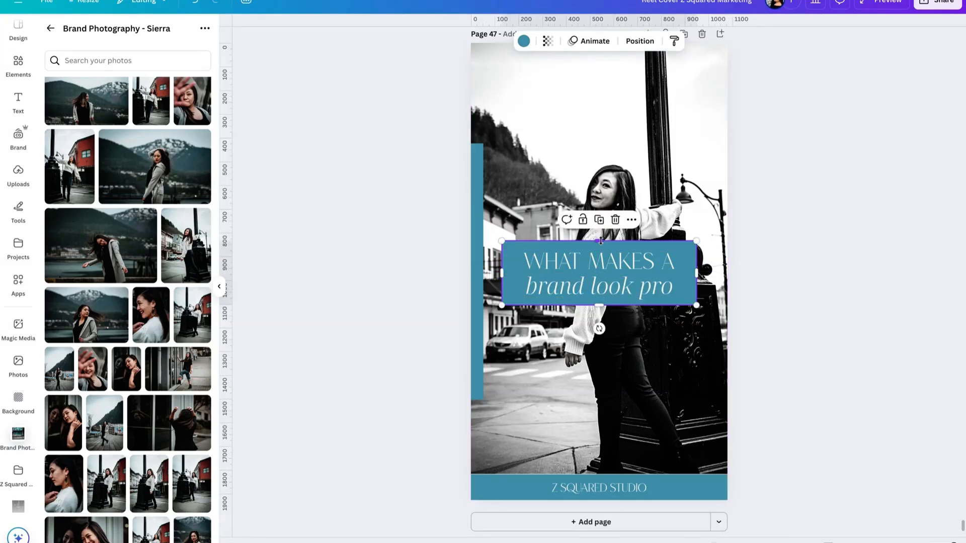
drag(600, 241, 601, 272)
click(705, 282)
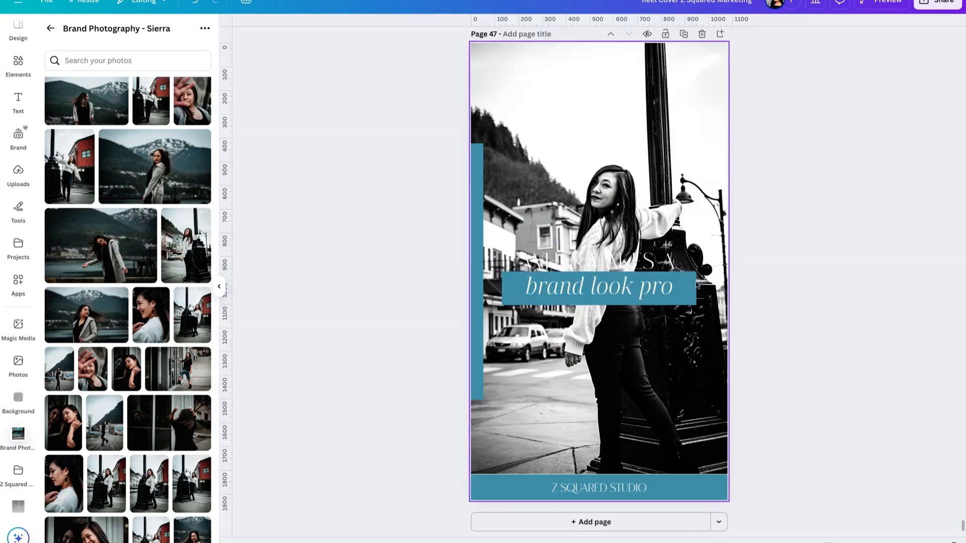
Duplicate the reduced teal box and place the copy directly above it with a narrow gap and matching side edges.
click(691, 287)
click(602, 254)
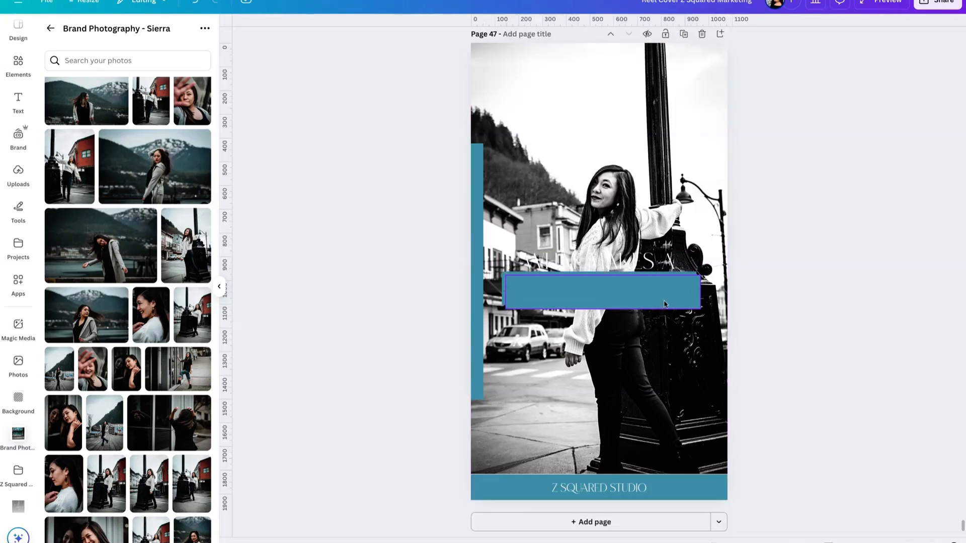
drag(665, 301, 659, 258)
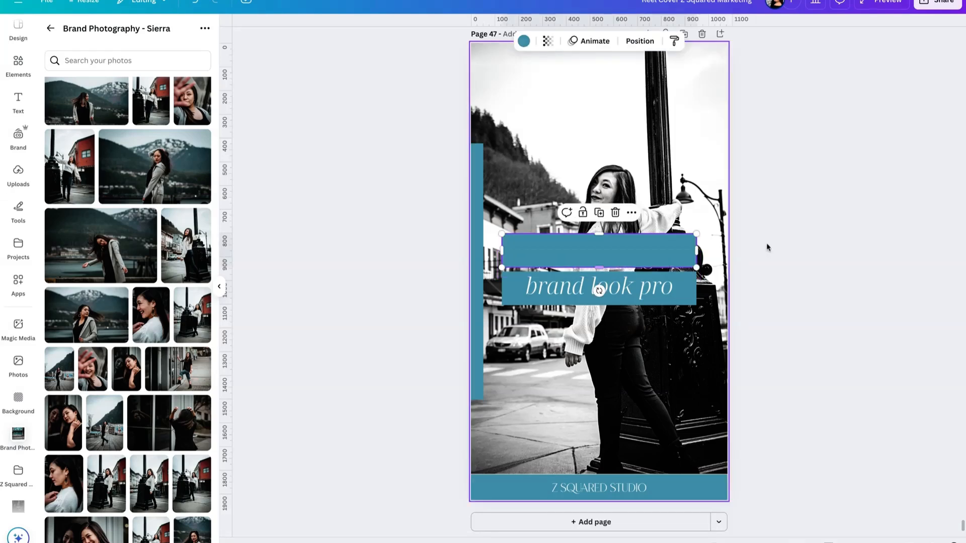
Send the upper teal box backward so it lies behind the "WHAT MAKES A" text.
click(640, 40)
click(192, 86)
click(851, 217)
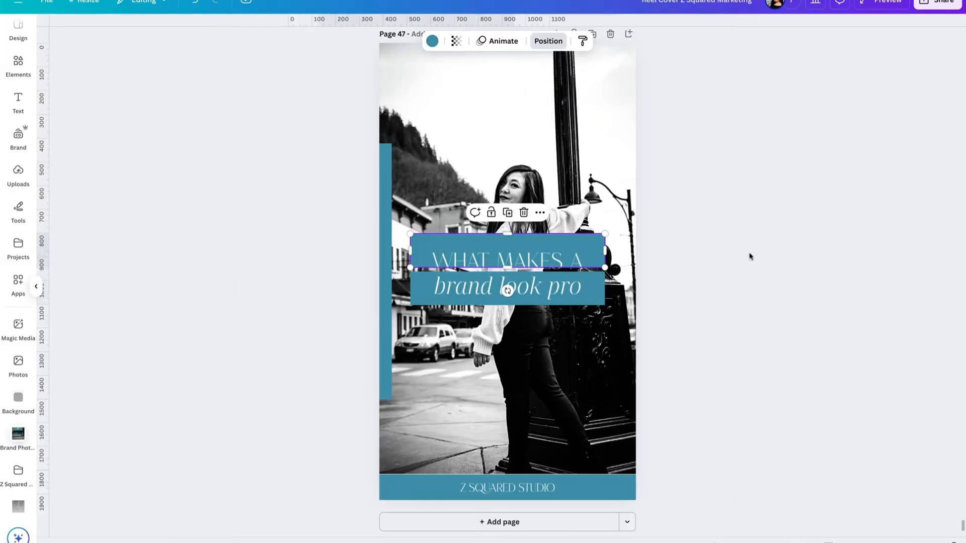
click(780, 239)
Place "WHAT MAKES A" on the upper teal box and centre it horizontally on the page.
drag(660, 265, 653, 251)
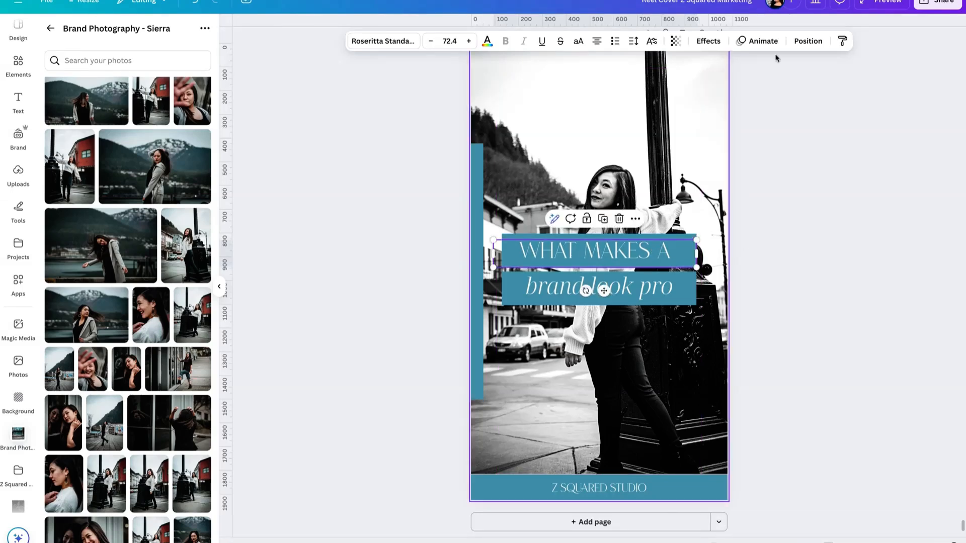
click(808, 41)
click(177, 180)
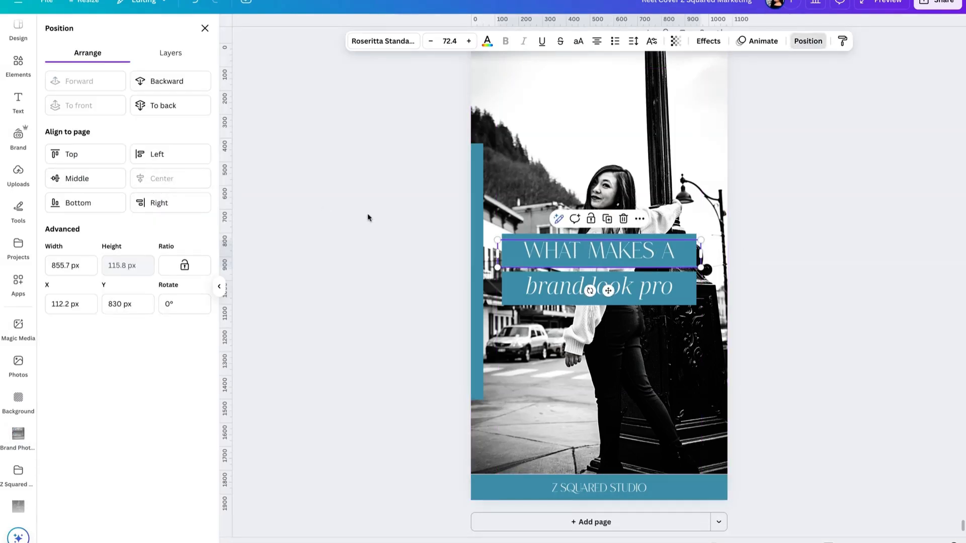
key(Escape)
Move "brand look pro" slightly down so it sits vertically centred on the lower teal box.
click(653, 291)
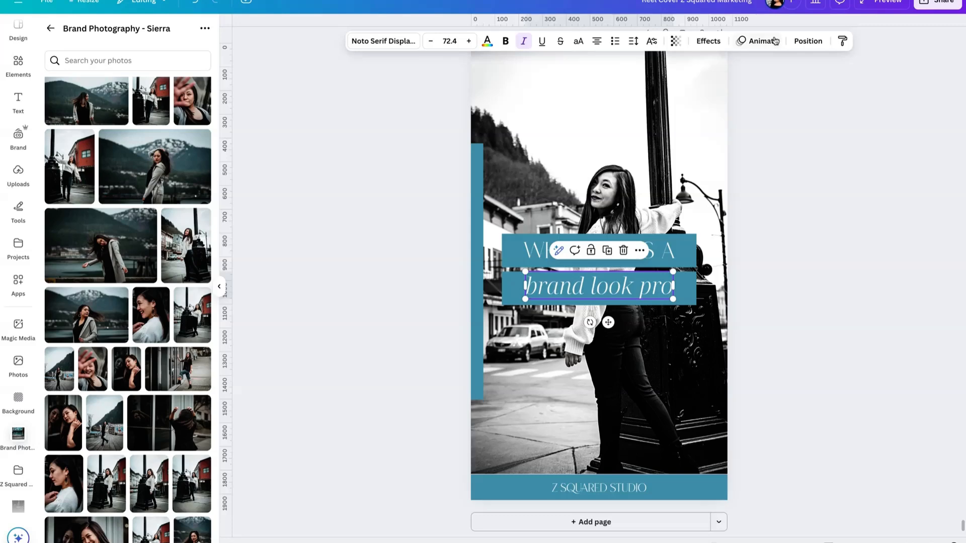
click(808, 41)
key(Escape)
click(950, 295)
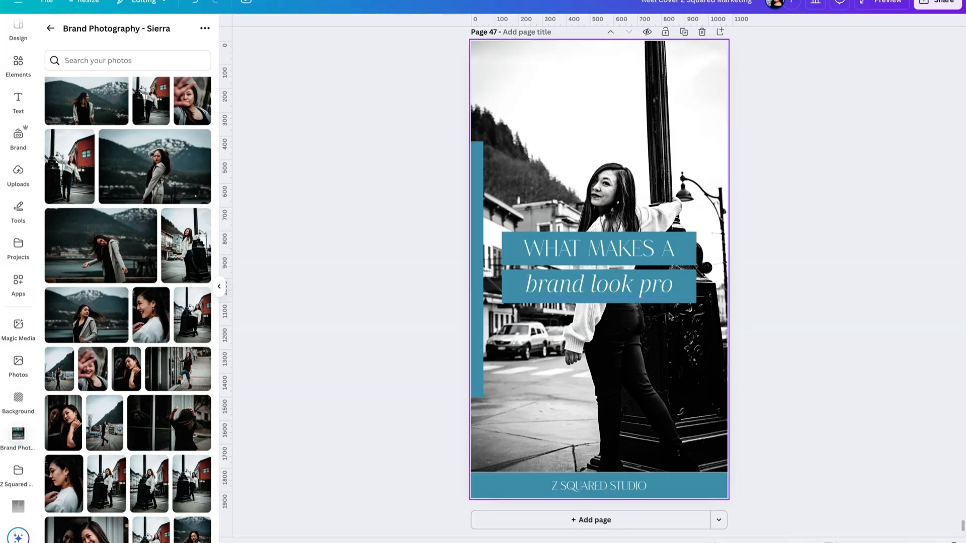
click(661, 292)
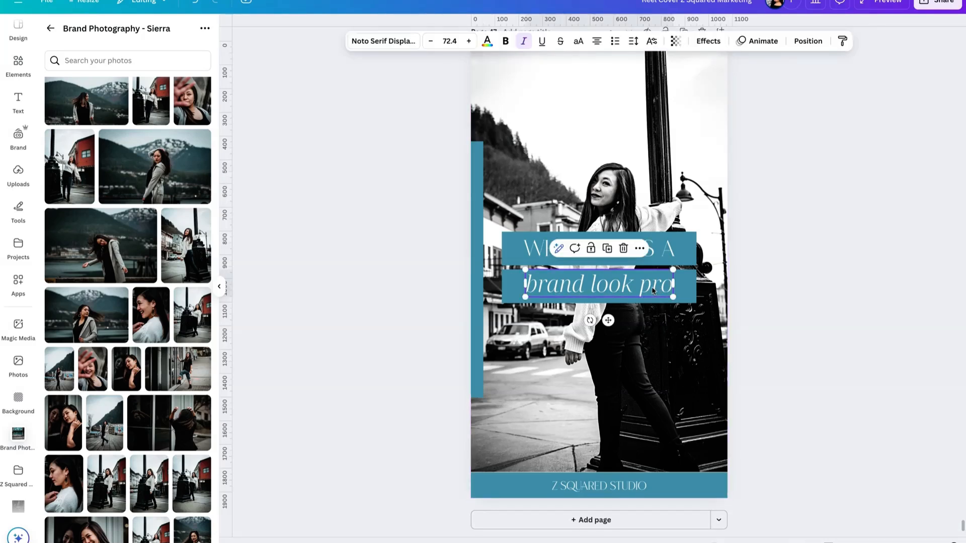
drag(652, 289, 652, 293)
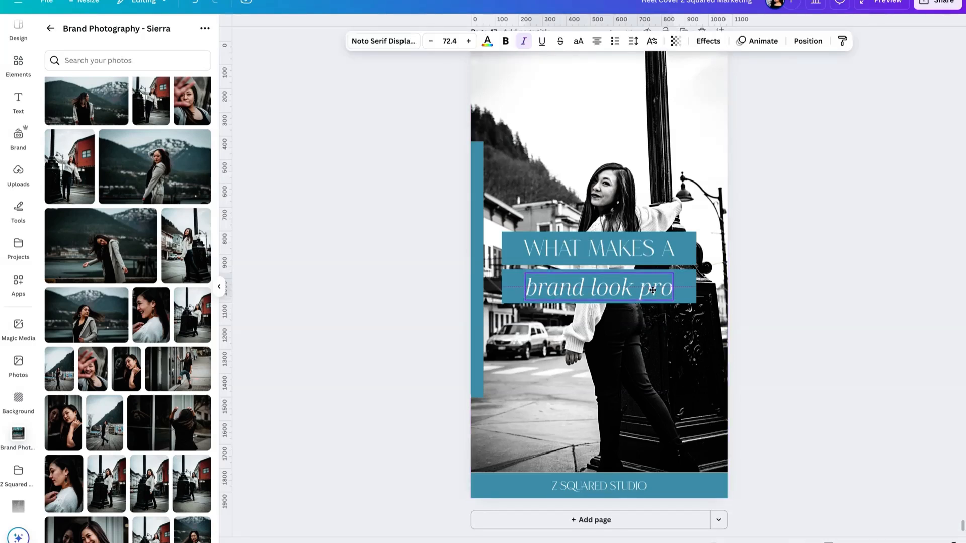
click(797, 302)
click(604, 297)
click(801, 328)
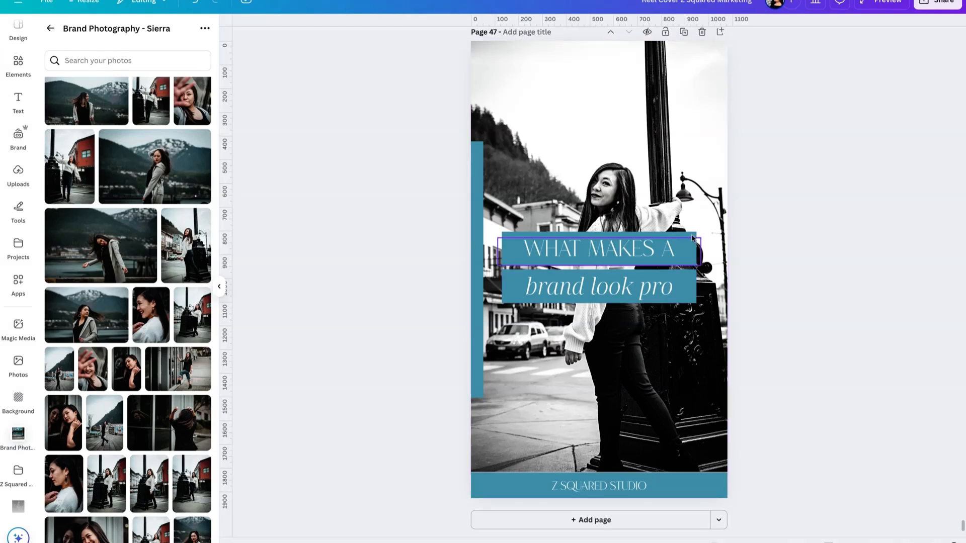
Try tilting "WHAT MAKES A" together with its teal box slightly counterclockwise, and undo the rotation.
click(664, 249)
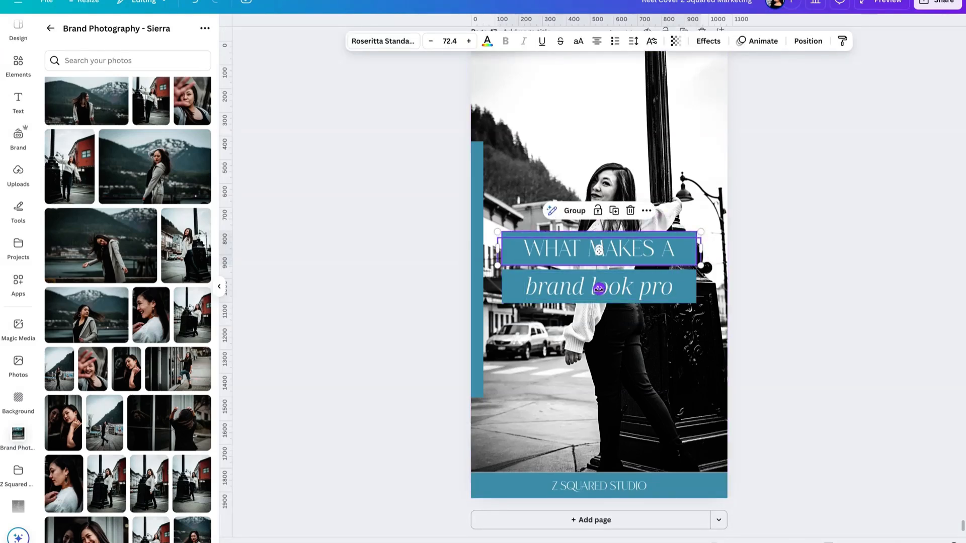
drag(598, 288, 602, 291)
click(795, 285)
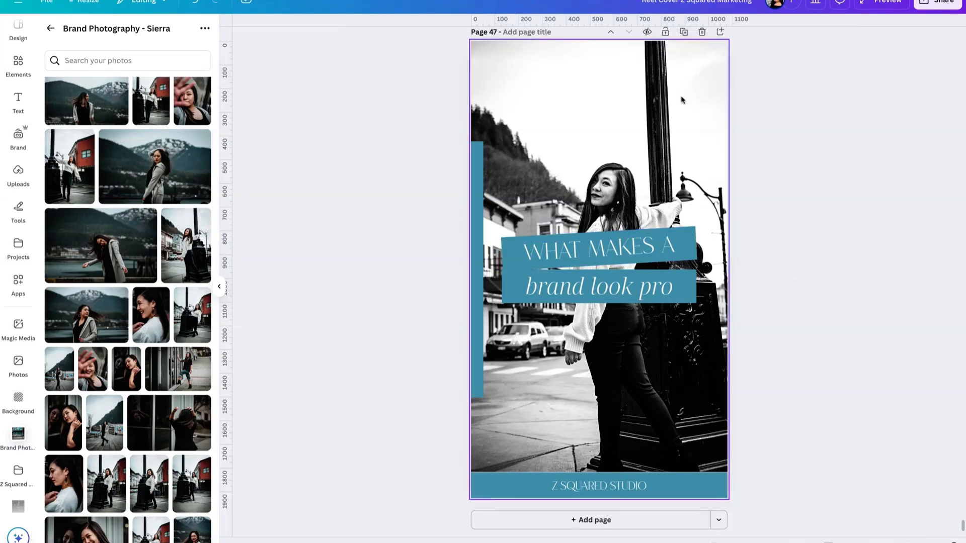
click(188, 6)
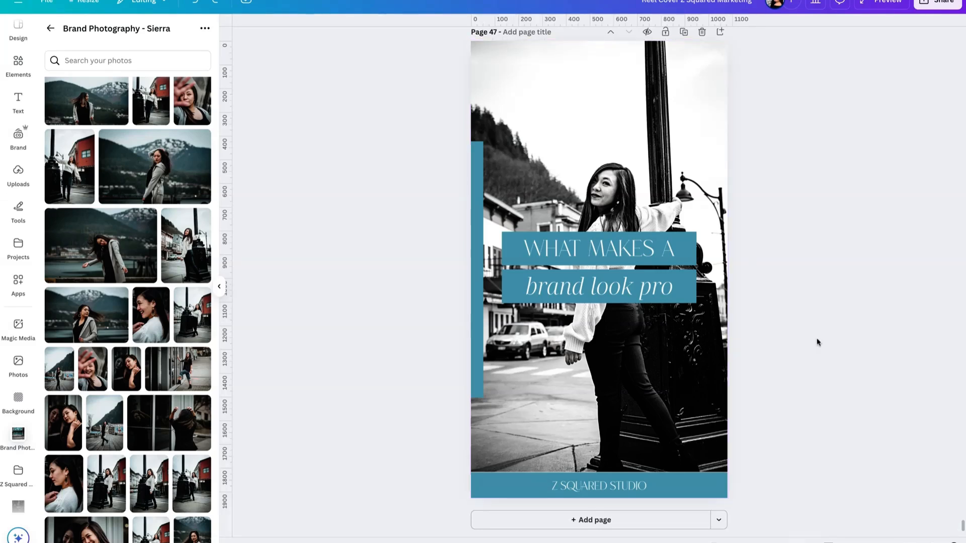
Slide the large teal square further off the page's left edge, leaving a strip about half as wide.
drag(478, 340, 471, 337)
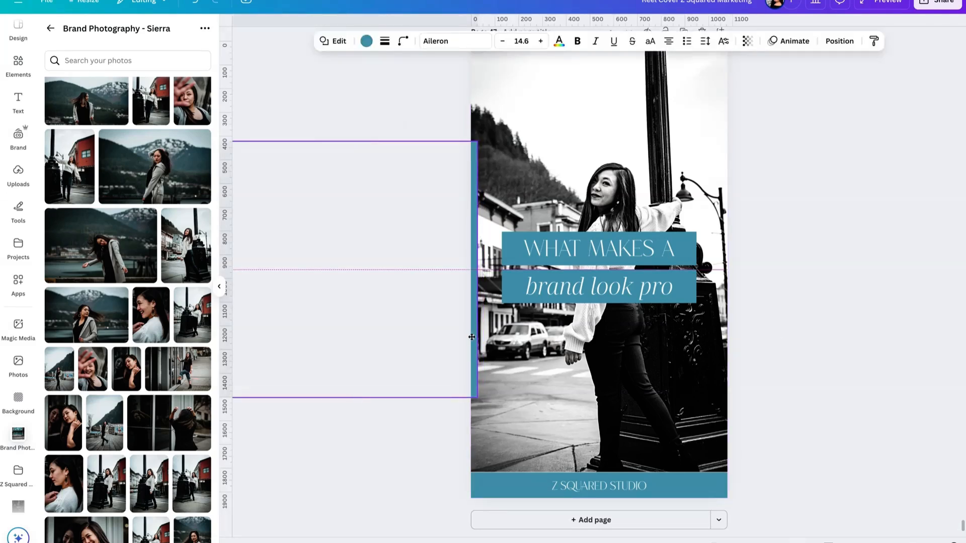
click(774, 333)
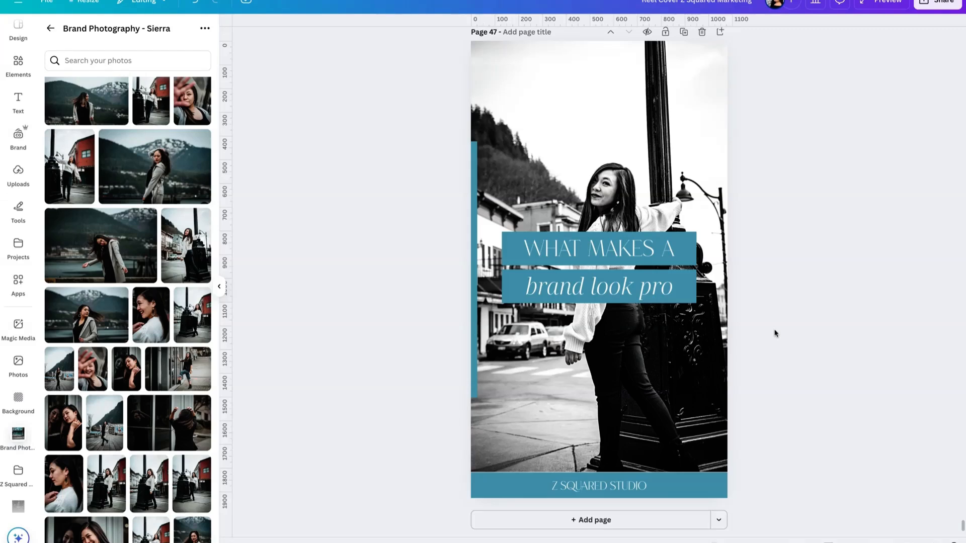
Try shortening the left teal strip by lowering its upper edge, and restore its full height.
click(312, 156)
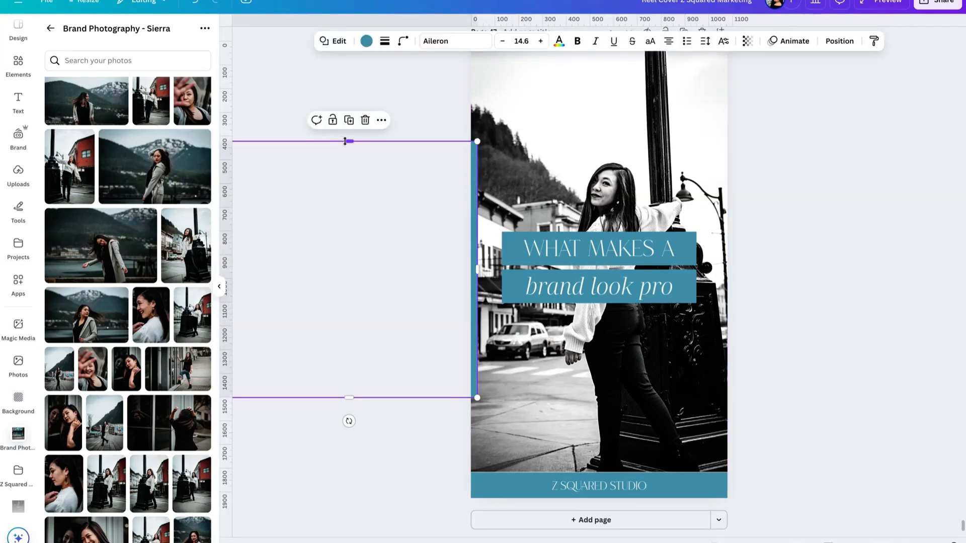
drag(345, 142, 381, 355)
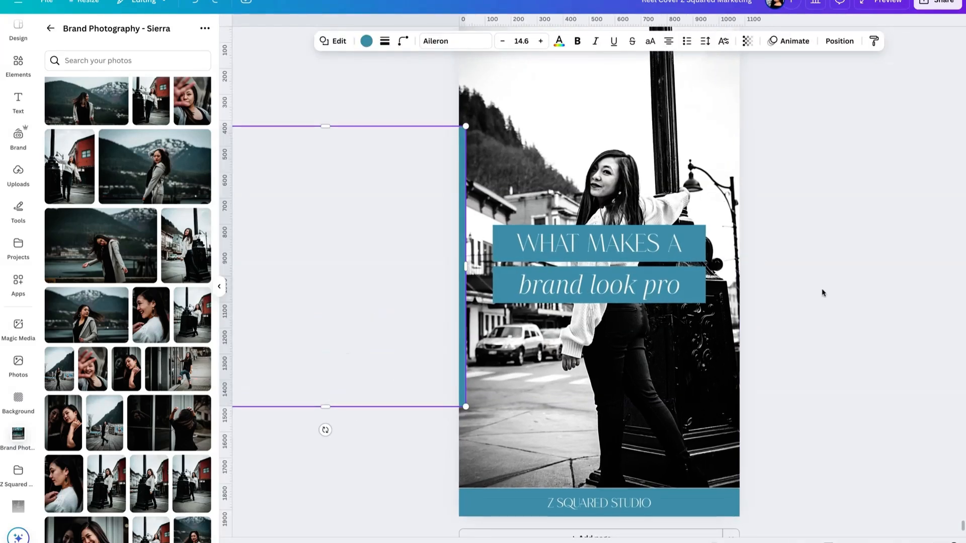
click(821, 293)
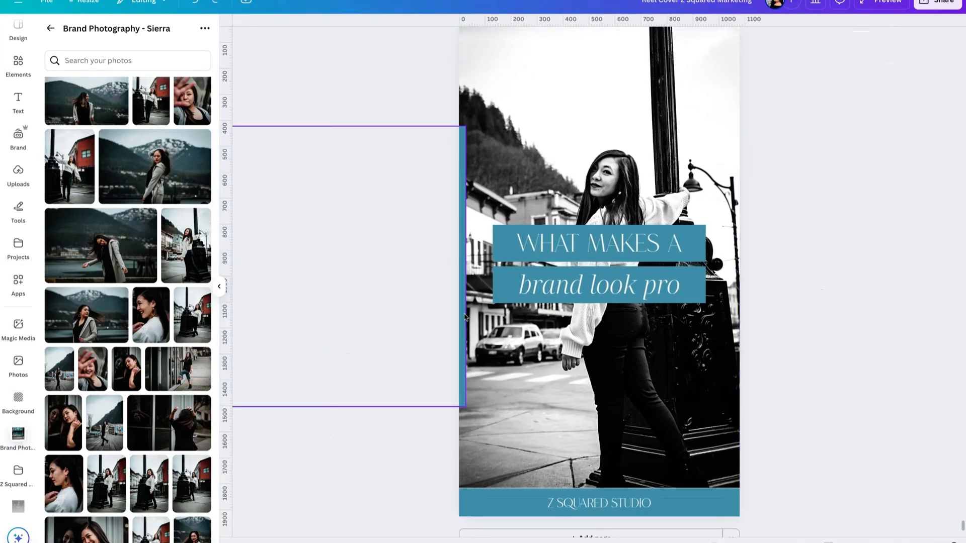
click(410, 296)
scroll(462, 297, down, 1)
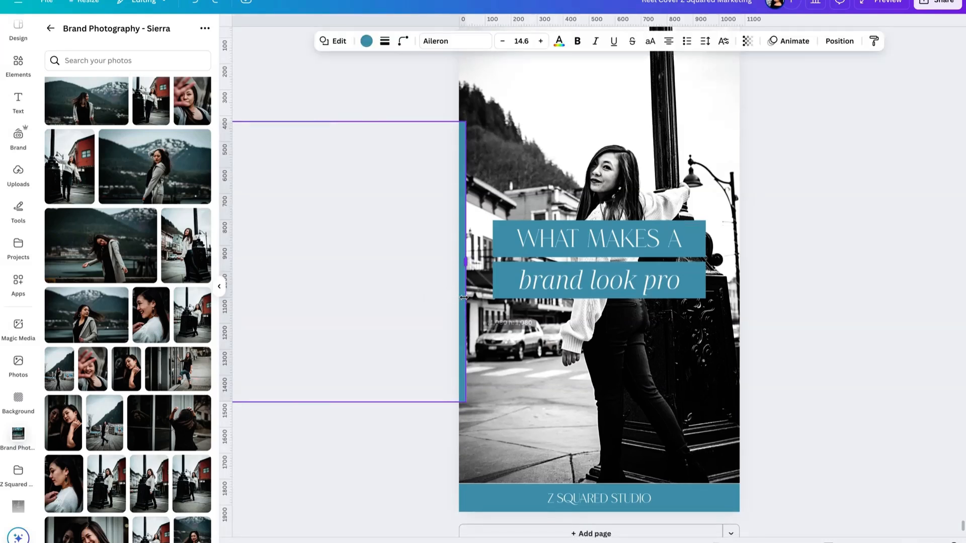
click(899, 228)
Duplicate the large teal square and move the copy off the page's right edge, leaving a matching narrow strip.
click(459, 171)
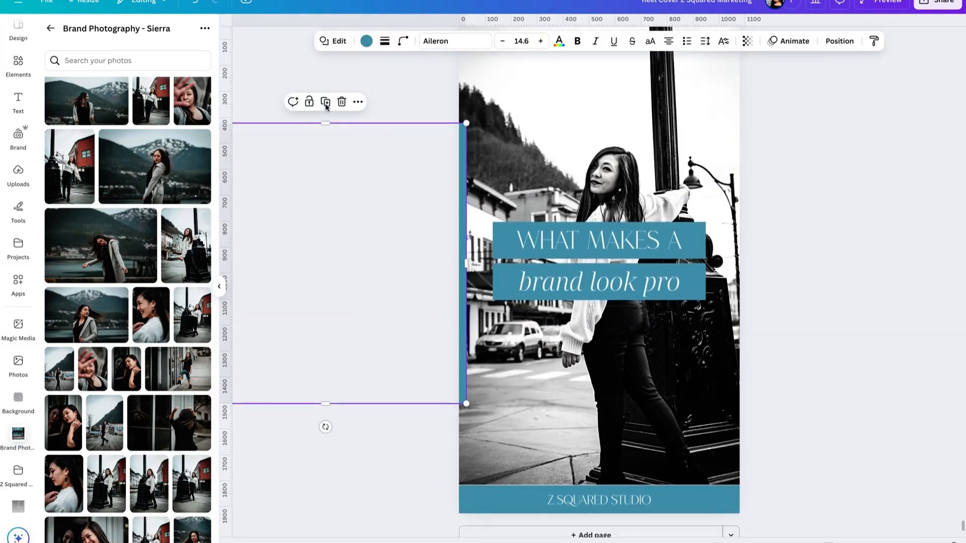
click(326, 102)
drag(463, 174, 716, 176)
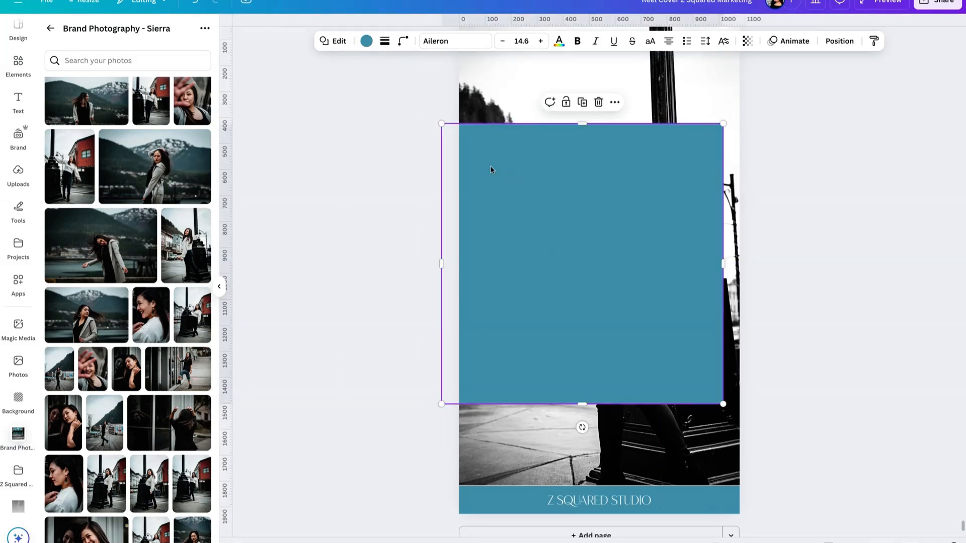
drag(491, 170, 779, 176)
click(790, 95)
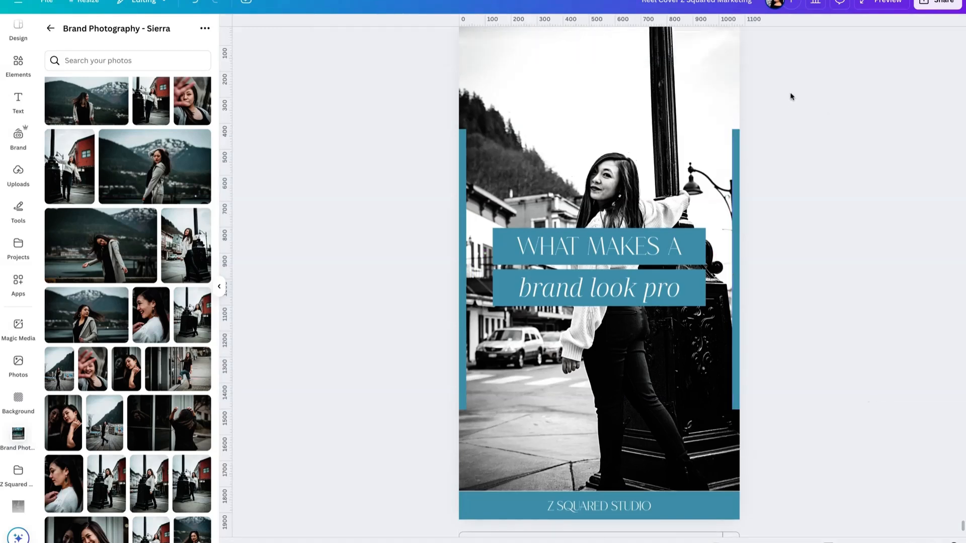
Shorten the right teal strip from its upper edge to a small block at its lower end.
click(738, 166)
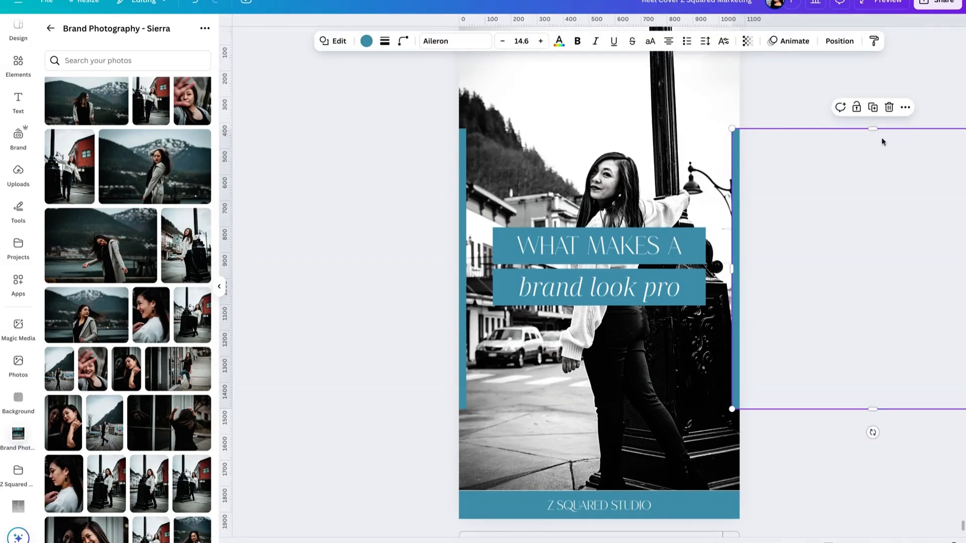
drag(873, 129, 854, 393)
scroll(854, 381, down, 1)
click(758, 263)
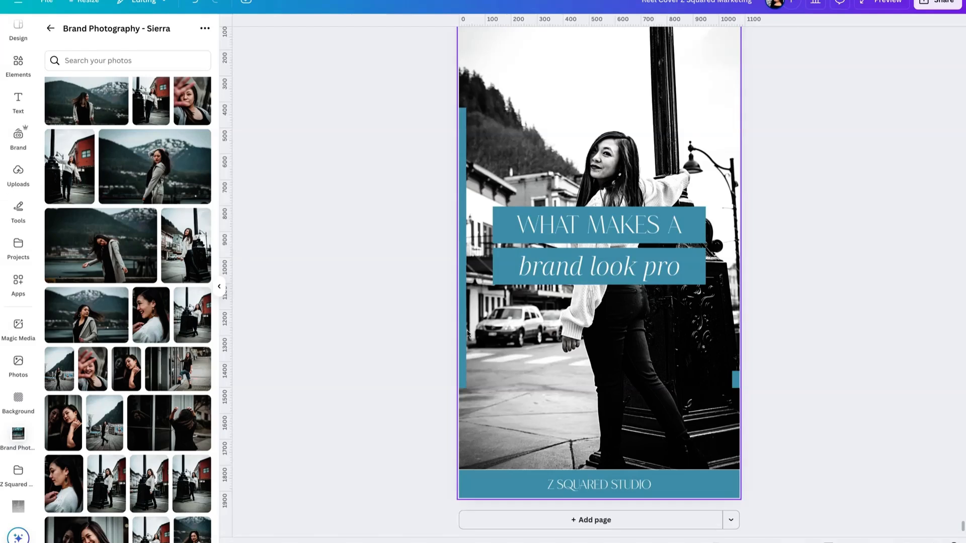
Shorten the left teal strip to a small block at its upper end and heighten the right block to roughly match.
click(327, 384)
drag(324, 388, 378, 148)
click(737, 381)
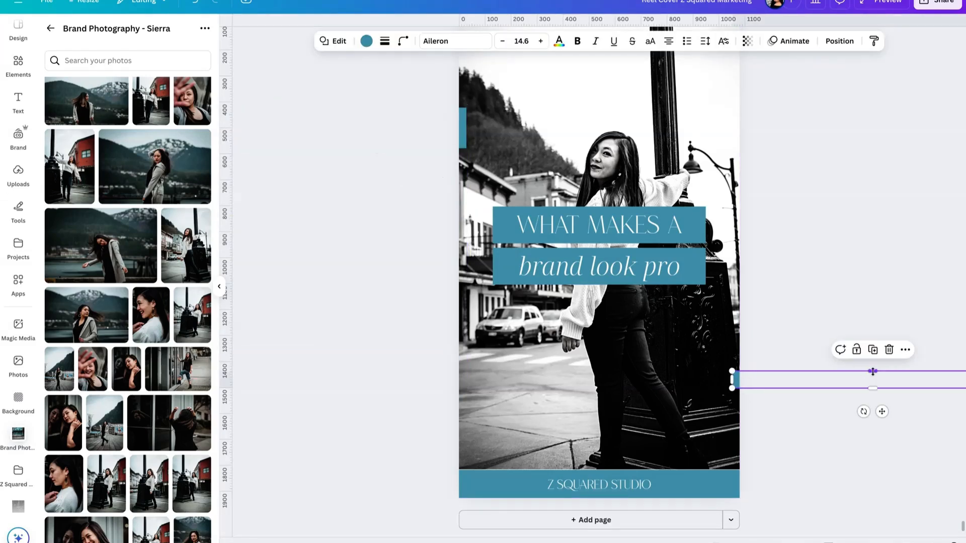
drag(872, 362, 873, 347)
click(816, 250)
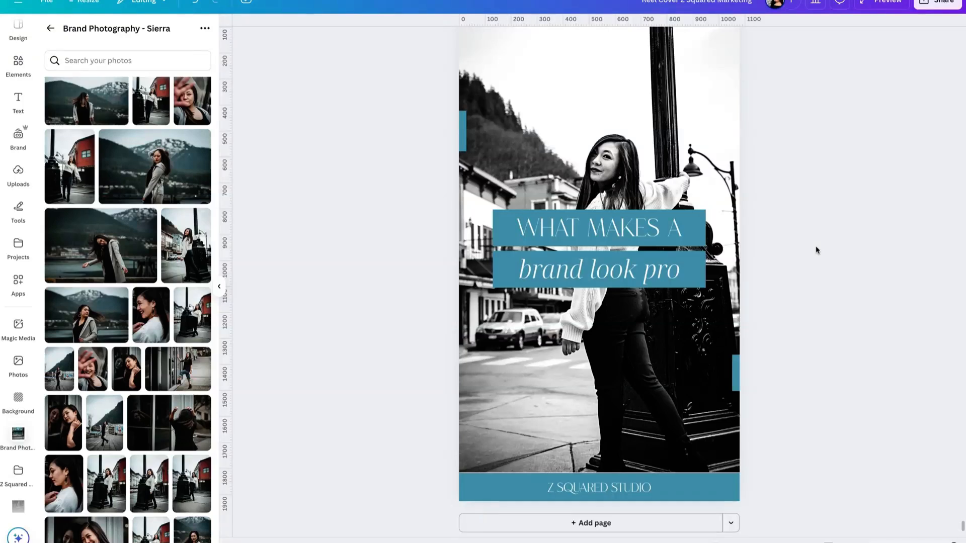
Halve the visible width of the right teal block and extend it upward into a long strip reaching the title's height.
scroll(816, 250, up, 3)
scroll(816, 250, down, 2)
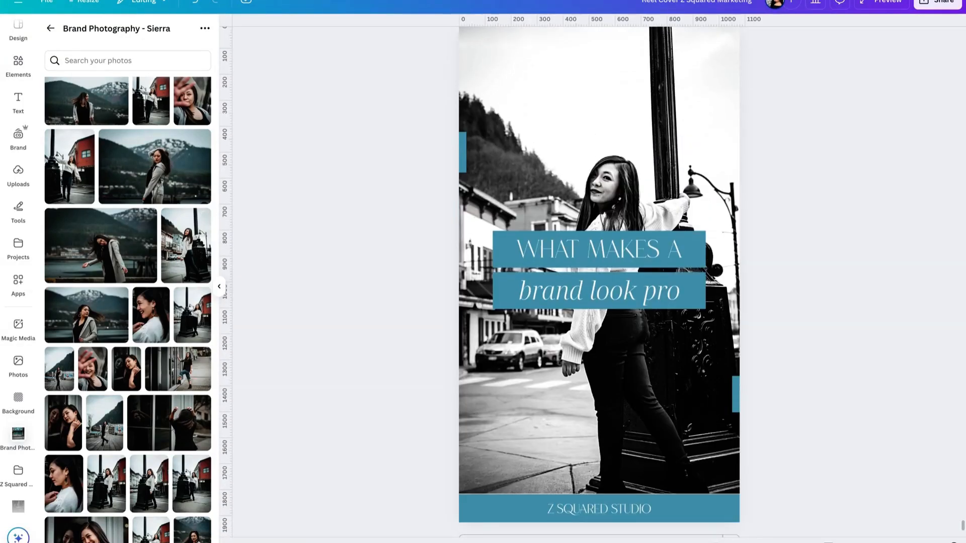
click(734, 393)
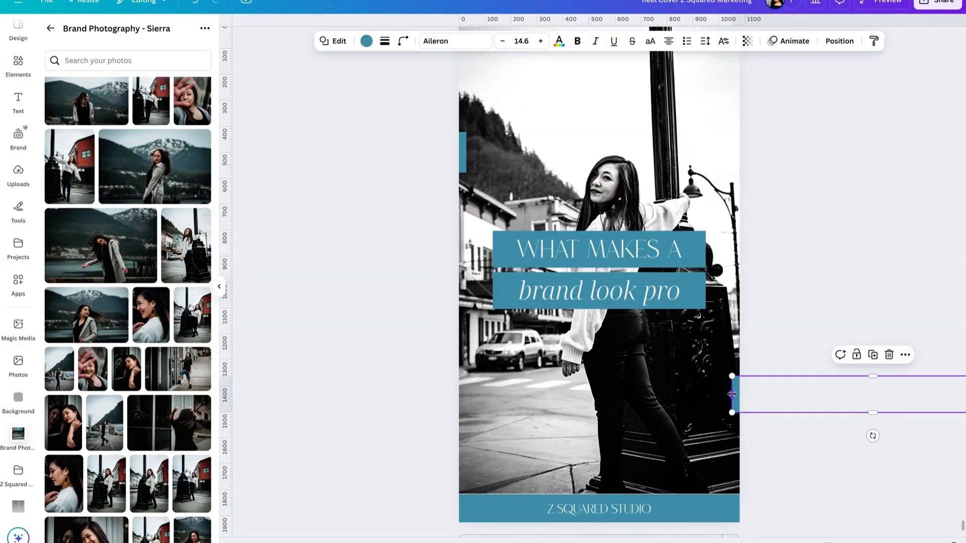
drag(734, 393, 738, 393)
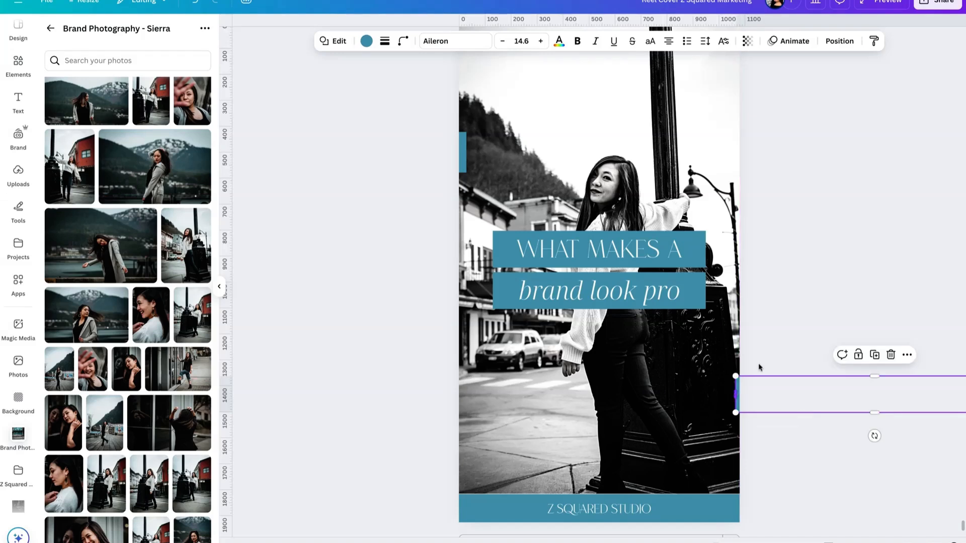
click(797, 333)
click(740, 403)
drag(875, 377, 858, 195)
click(860, 185)
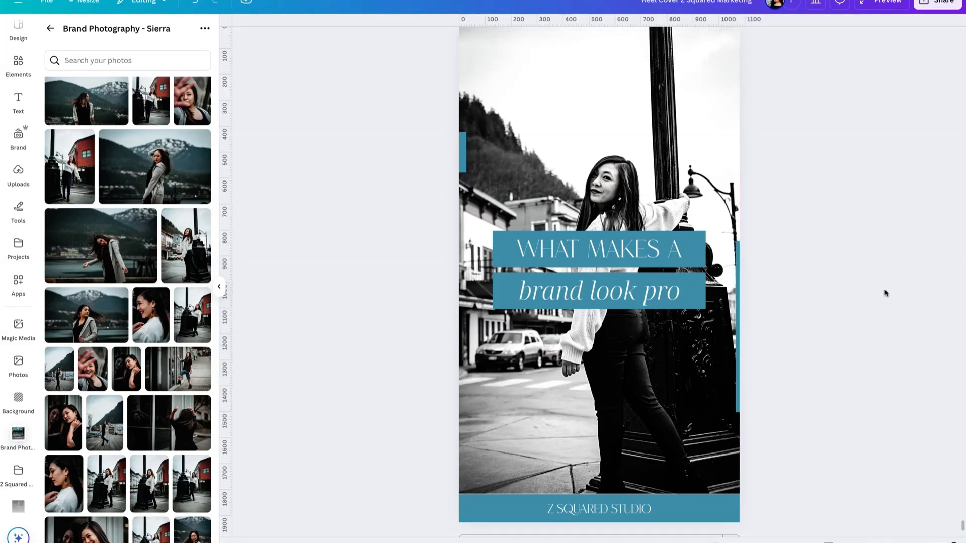
Halve the visible width of the left teal block and extend it downward into a long thin strip.
click(470, 158)
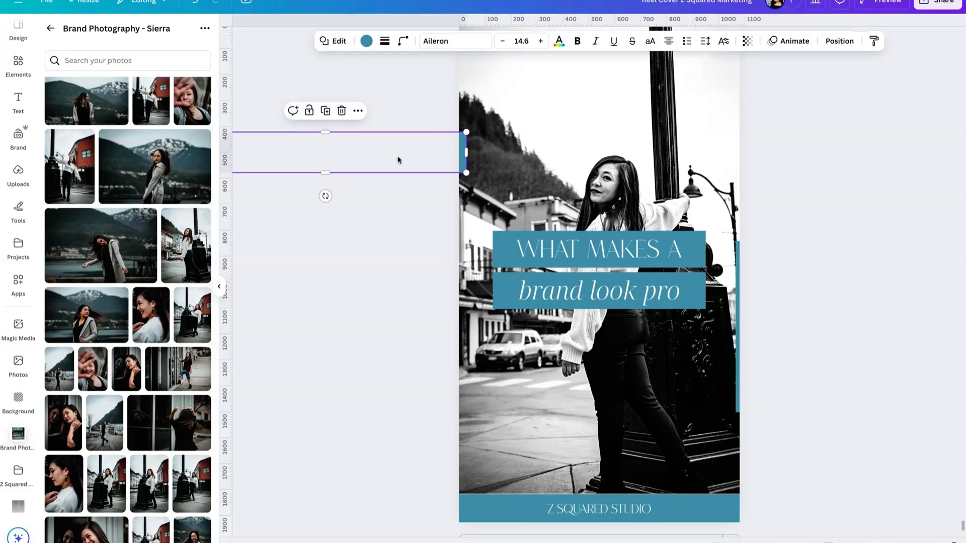
drag(466, 152, 463, 153)
drag(324, 173, 350, 435)
click(792, 188)
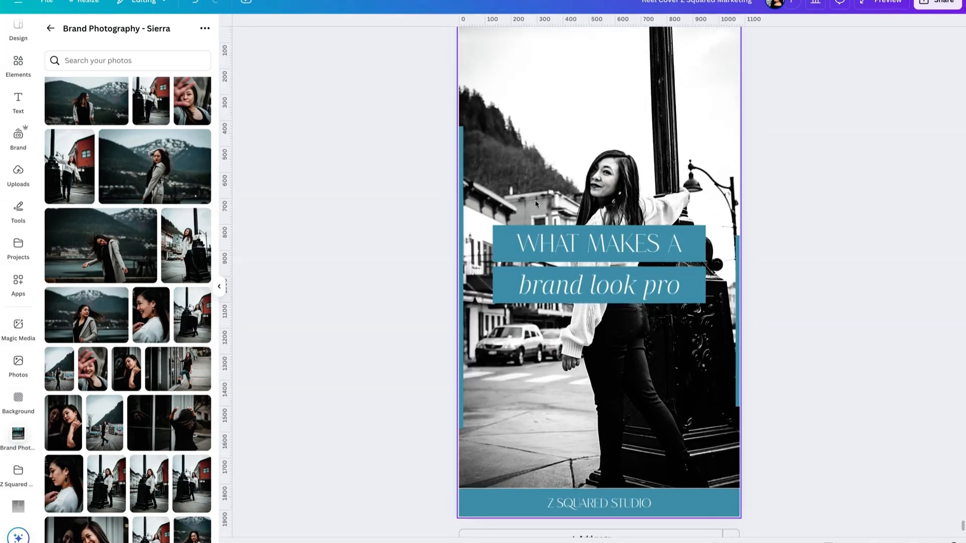
Delete the thin teal strips on both side edges of the page.
click(627, 177)
click(734, 260)
key(Delete)
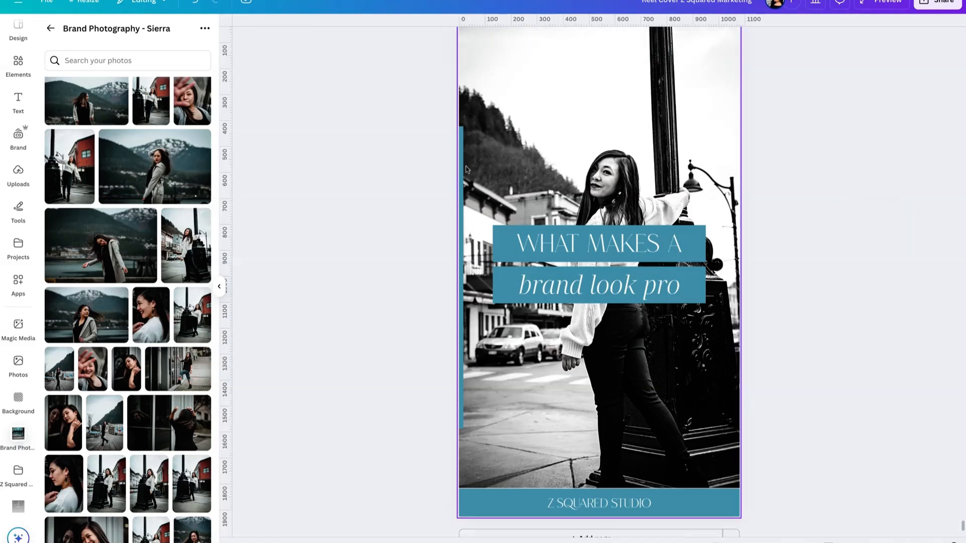
click(461, 159)
key(Delete)
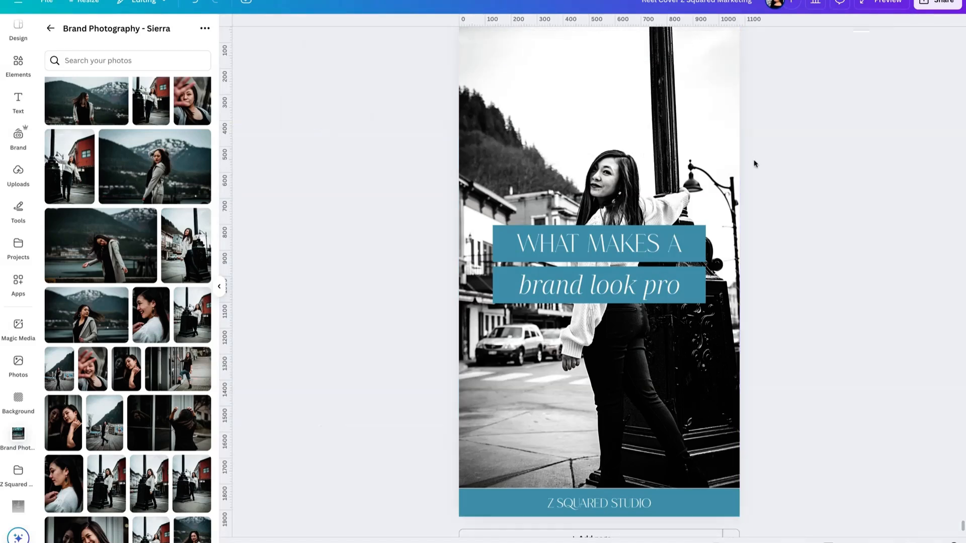
Add the colour version of the lamppost photo on top of the design and enlarge it to about 1063 × 1593 px.
click(627, 137)
click(184, 258)
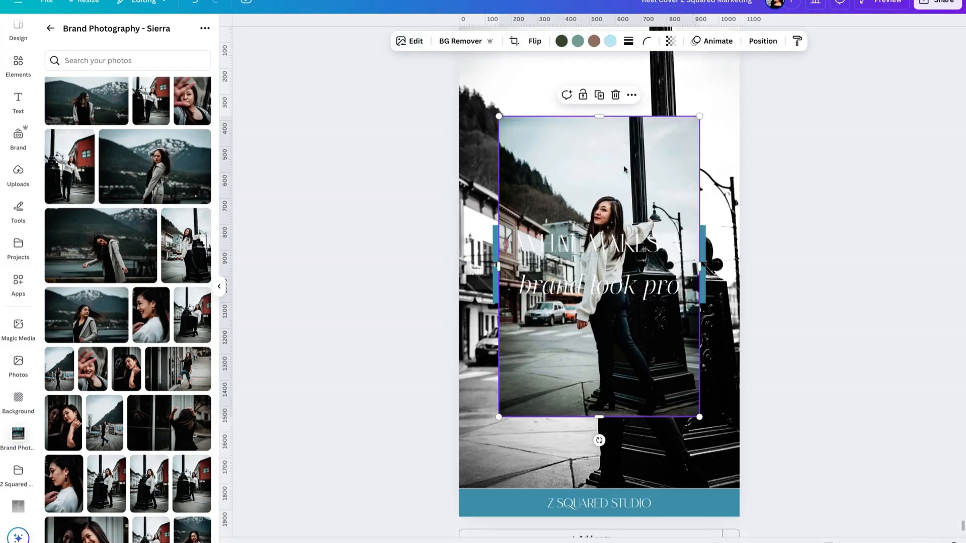
drag(687, 418, 756, 518)
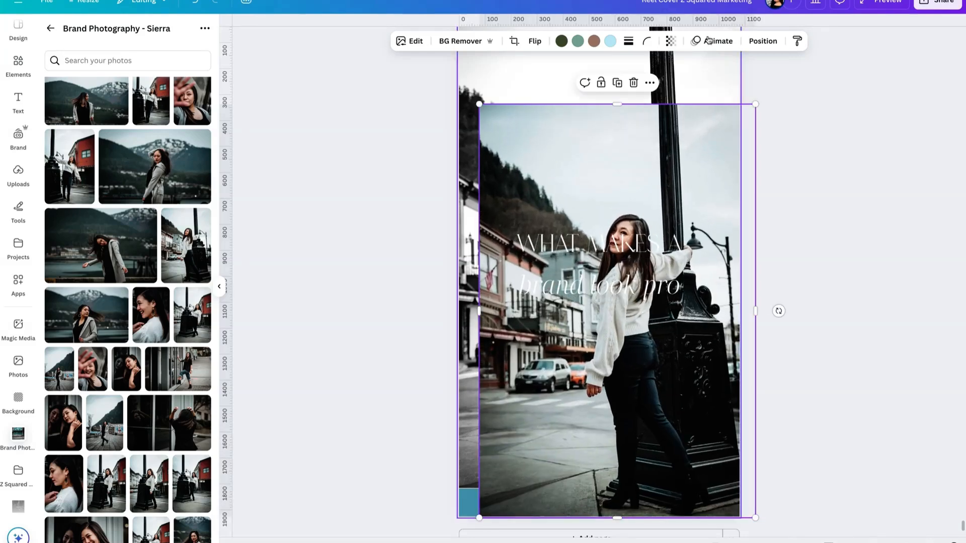
Set the colour photo's transparency to 33 and move it over the black-and-white photo, flush with the page's right edge.
click(763, 41)
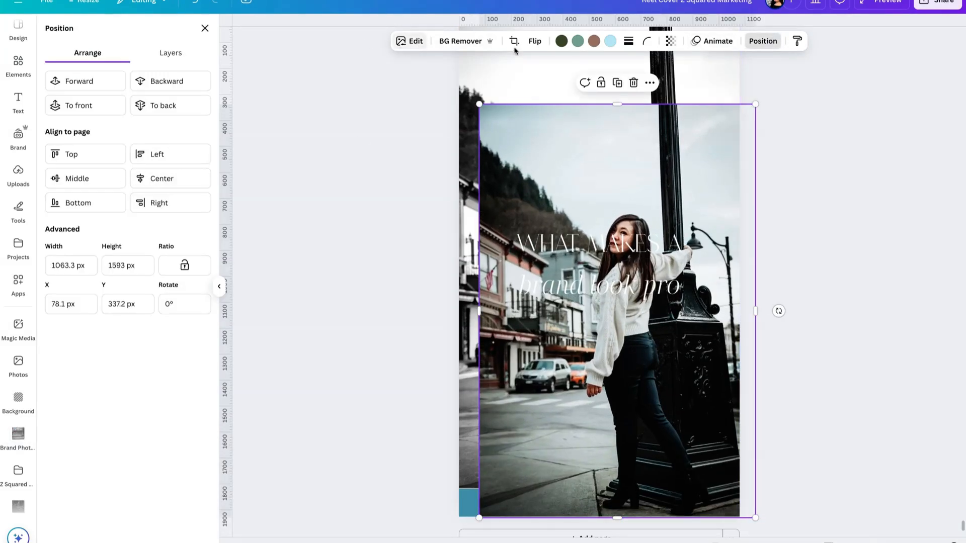
click(671, 41)
drag(698, 83, 644, 84)
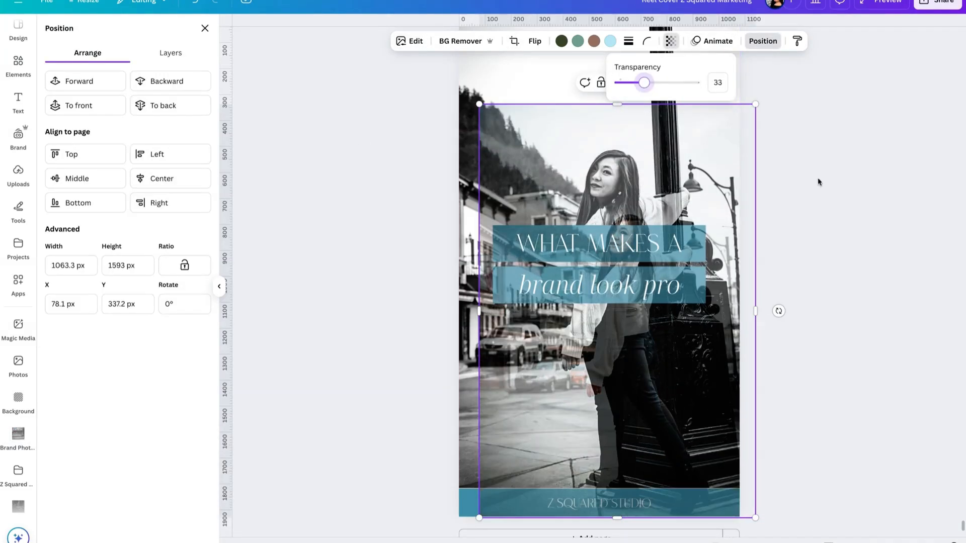
scroll(820, 179, up, 2)
drag(672, 213, 657, 183)
scroll(764, 188, down, 2)
mouse_move(687, 391)
mouse_down()
mouse_move(677, 398)
mouse_move(686, 391)
mouse_up()
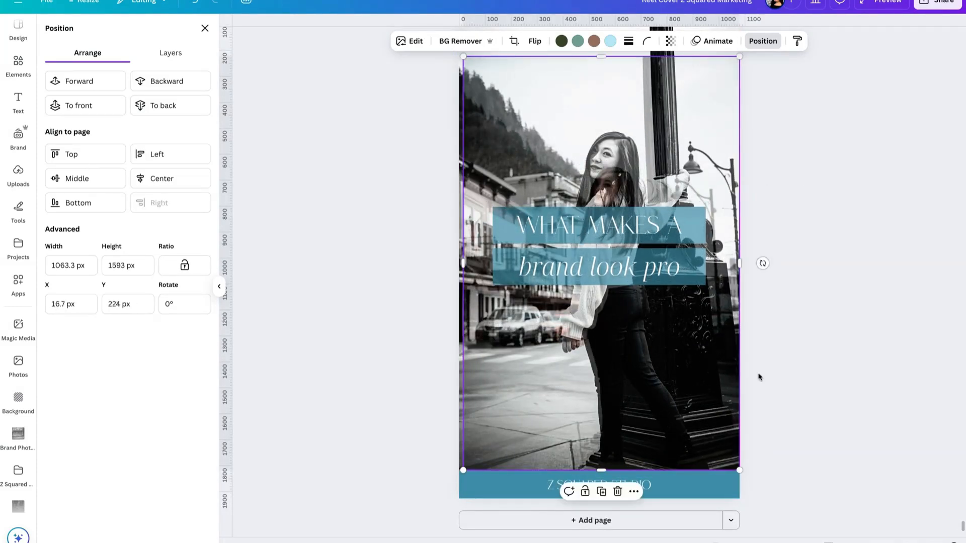
Enlarge the faded photo to about 1231 × 1844 px and centre it horizontally over the black-and-white photo, about 24 px below the page top.
scroll(642, 251, up, 2)
drag(463, 124, 424, 66)
mouse_move(657, 158)
mouse_down()
mouse_move(686, 159)
mouse_move(675, 166)
mouse_up()
drag(438, 78, 437, 66)
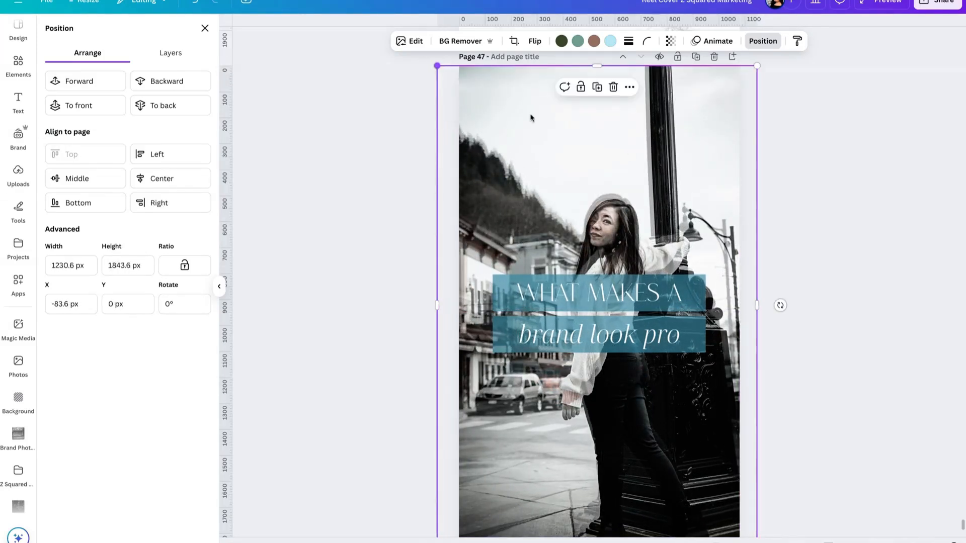
drag(679, 180, 682, 184)
scroll(818, 247, down, 3)
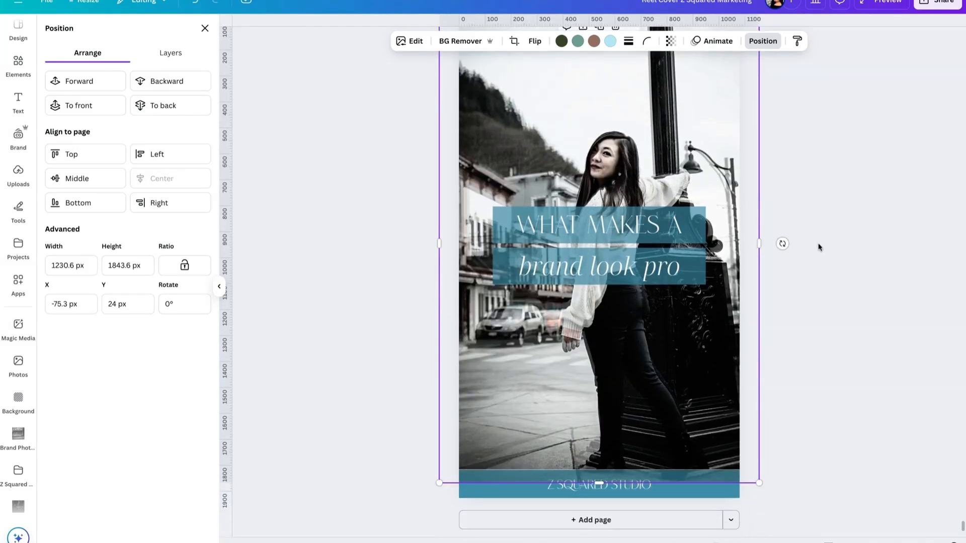
Enlarge the faded photo to about 1288 × 1930 px and position it at about X -104, Y -4 px to match the photo beneath.
drag(759, 484, 773, 499)
scroll(741, 405, up, 4)
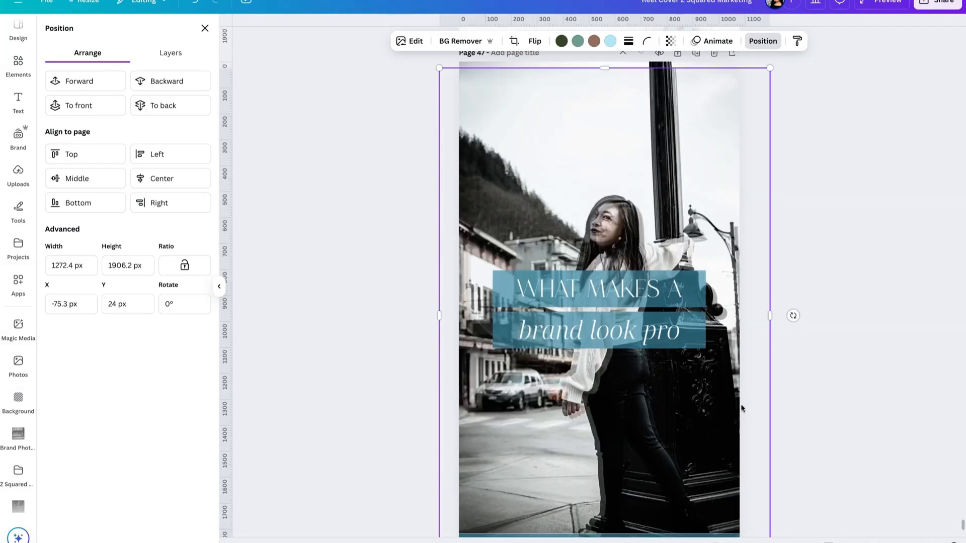
drag(769, 89, 774, 84)
drag(705, 149, 707, 150)
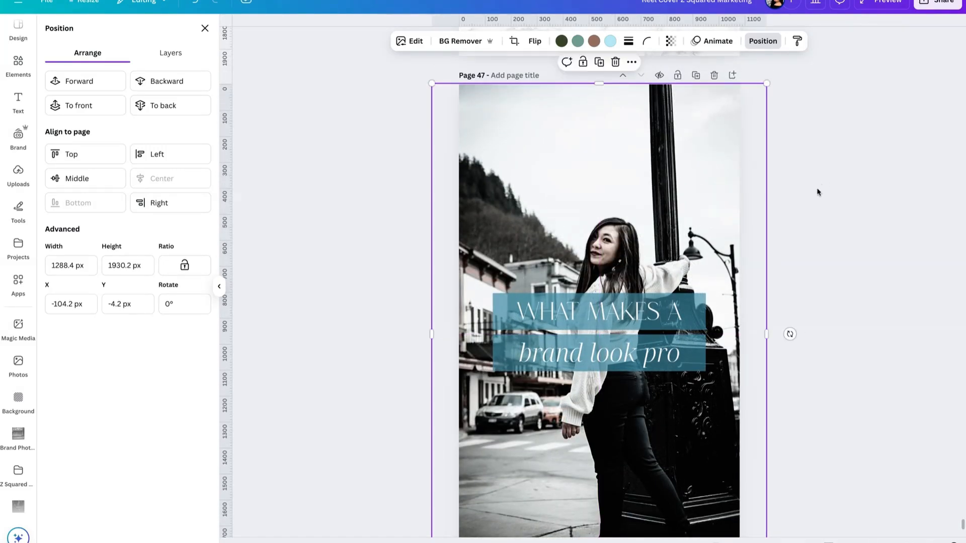
scroll(818, 192, down, 4)
scroll(818, 192, up, 3)
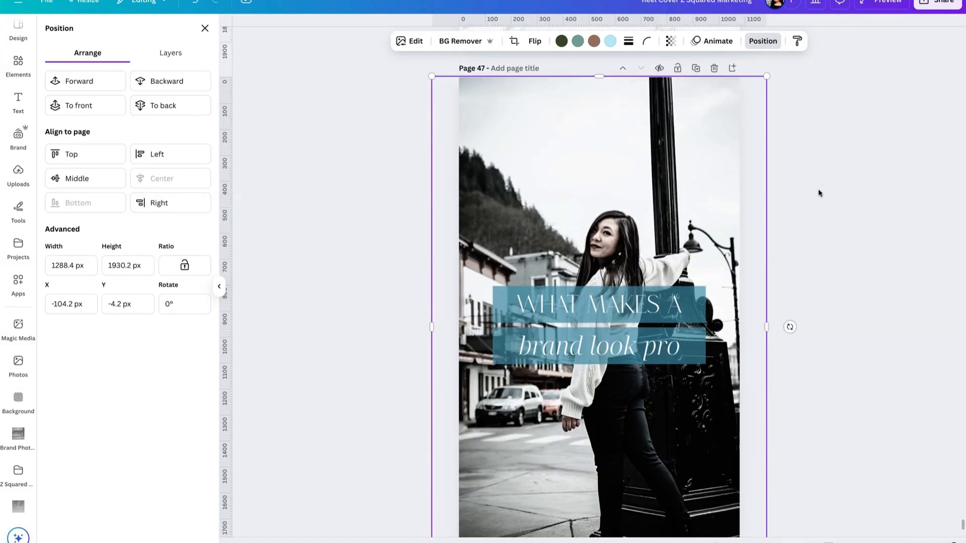
Raise the overlaid colour photo's transparency value to 77.
click(760, 44)
click(768, 43)
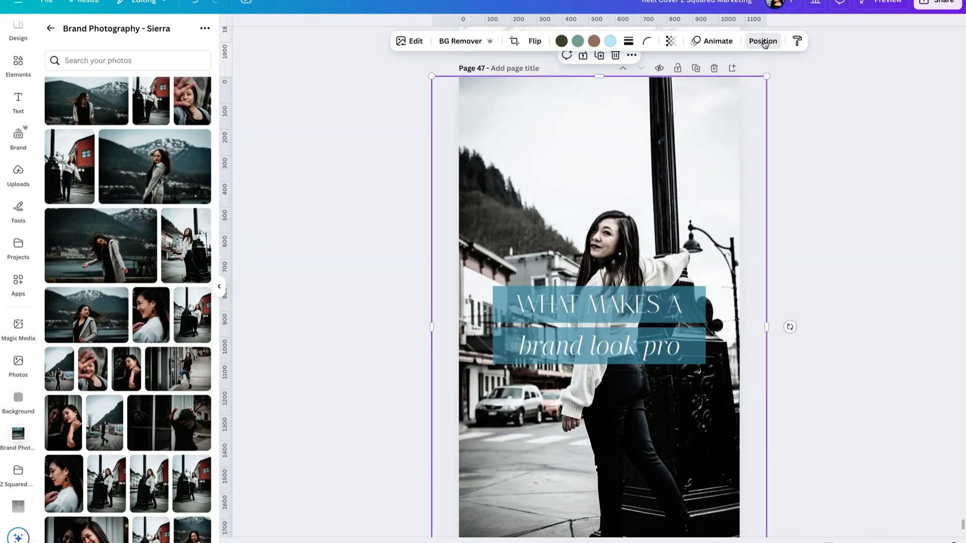
click(671, 41)
drag(644, 84, 678, 83)
click(829, 172)
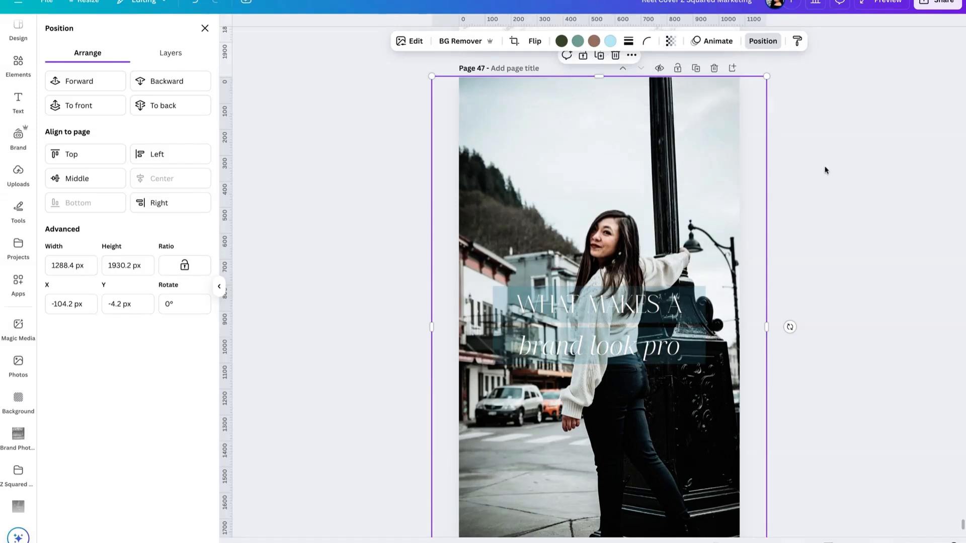
Remove the background from the overlaid colour photo and make the cutout fully opaque.
click(449, 44)
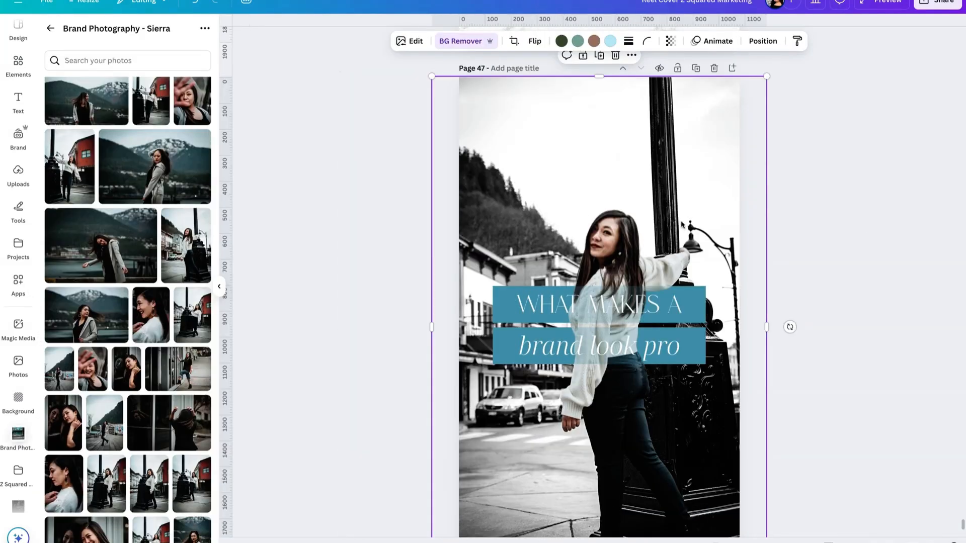
scroll(682, 224, down, 2)
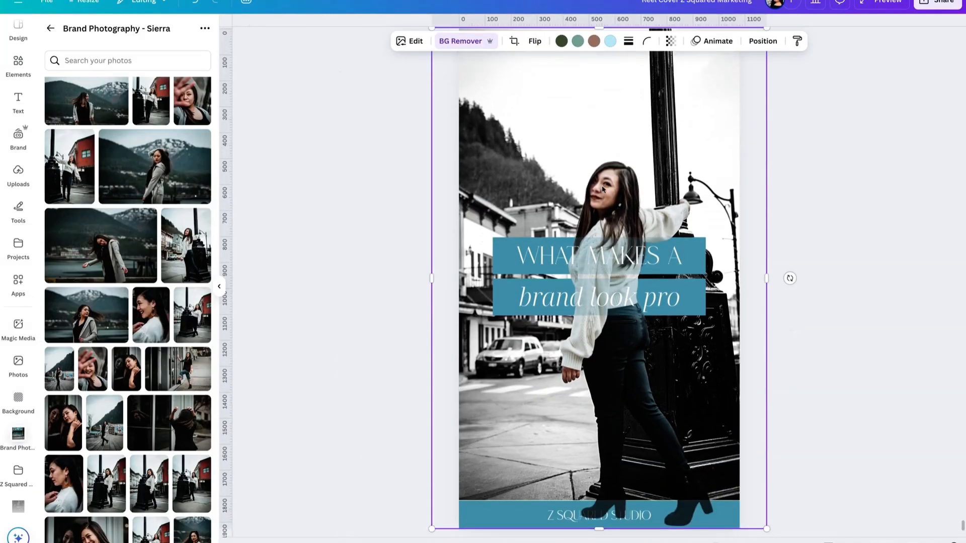
click(763, 41)
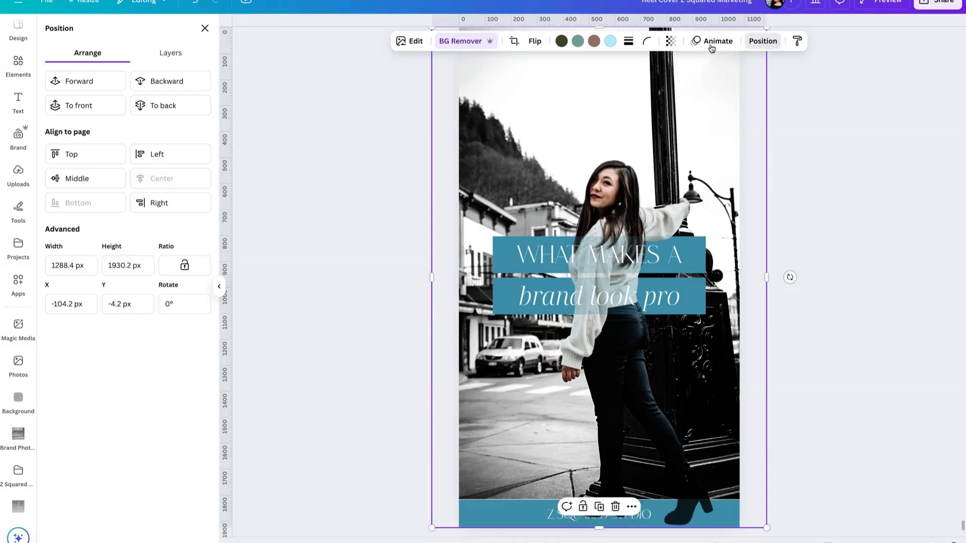
click(671, 41)
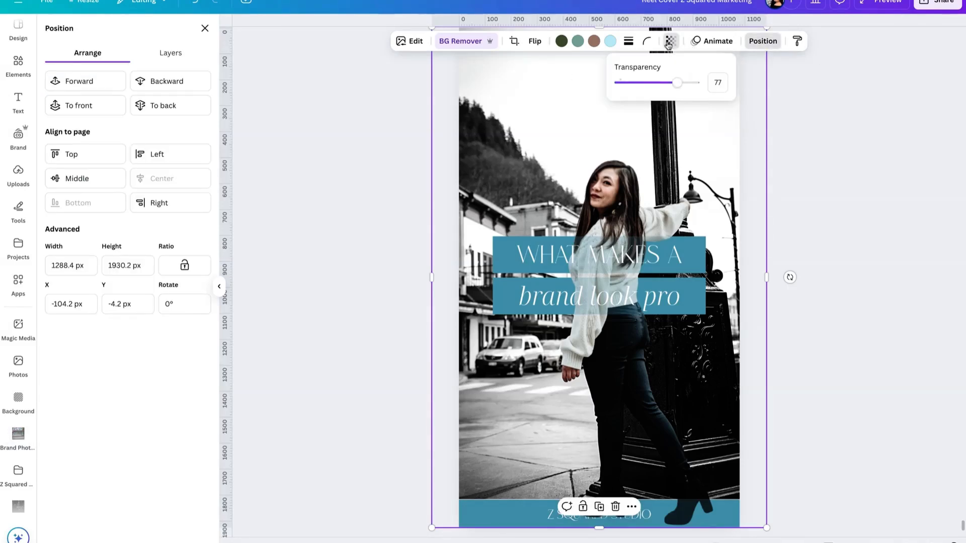
drag(680, 84, 741, 86)
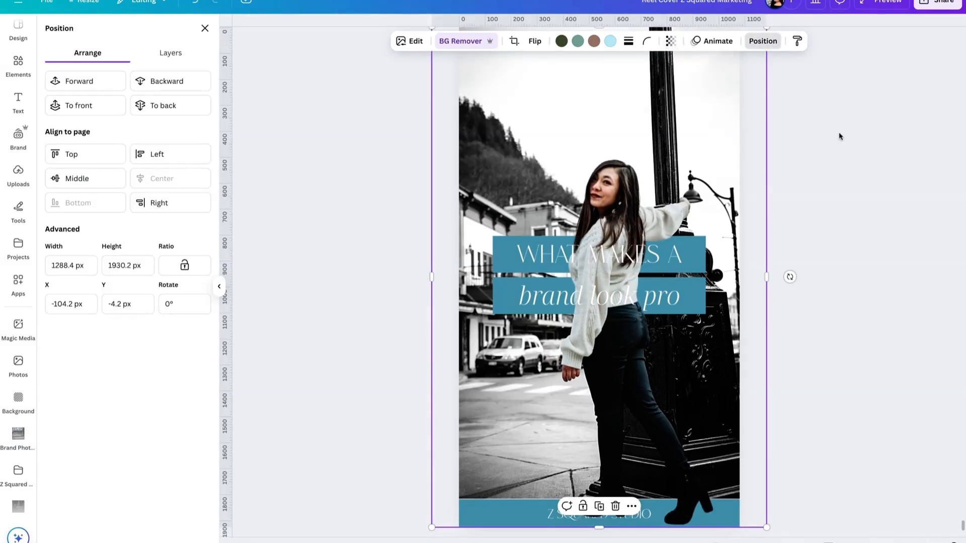
Crop the woman cutout from its lower edge so the boots end just inside the teal footer band, above the logo.
scroll(839, 136, down, 1)
click(704, 424)
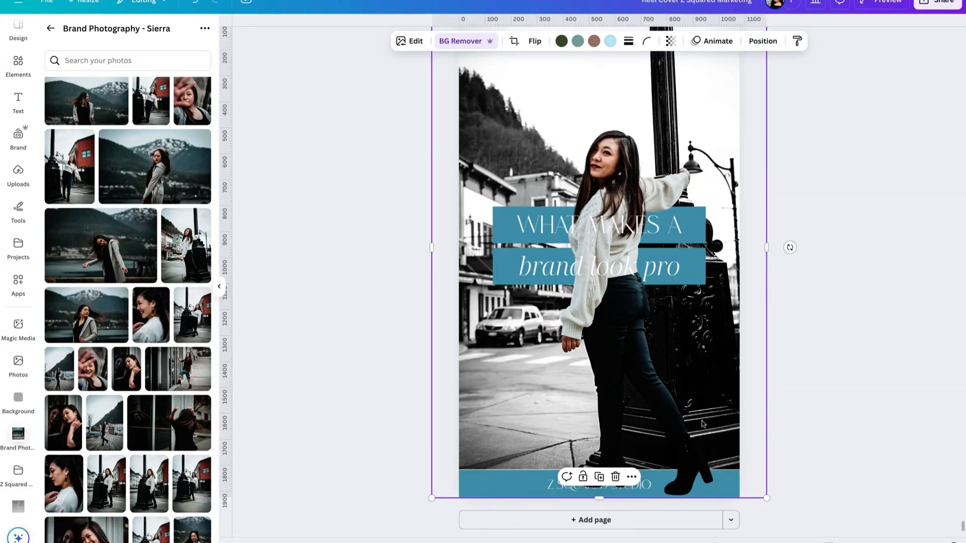
click(851, 419)
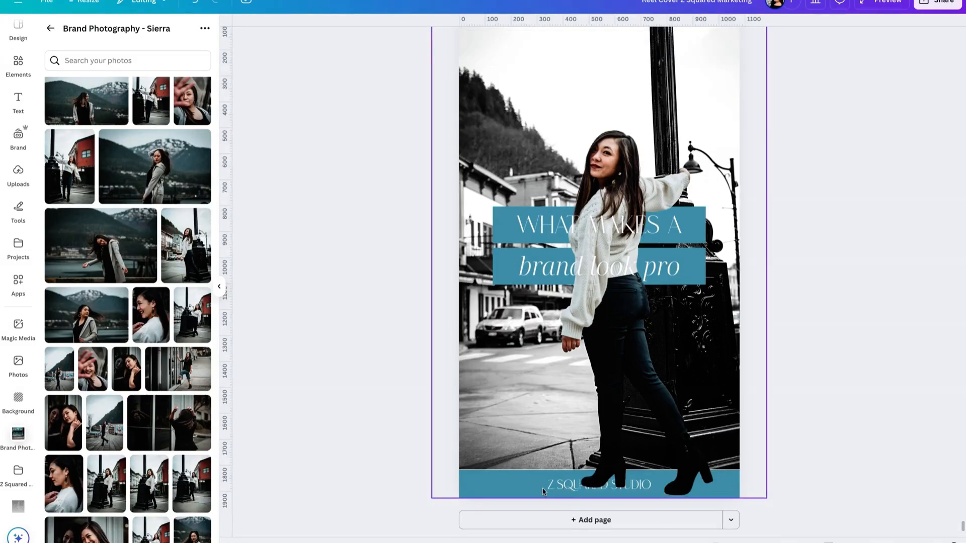
click(611, 495)
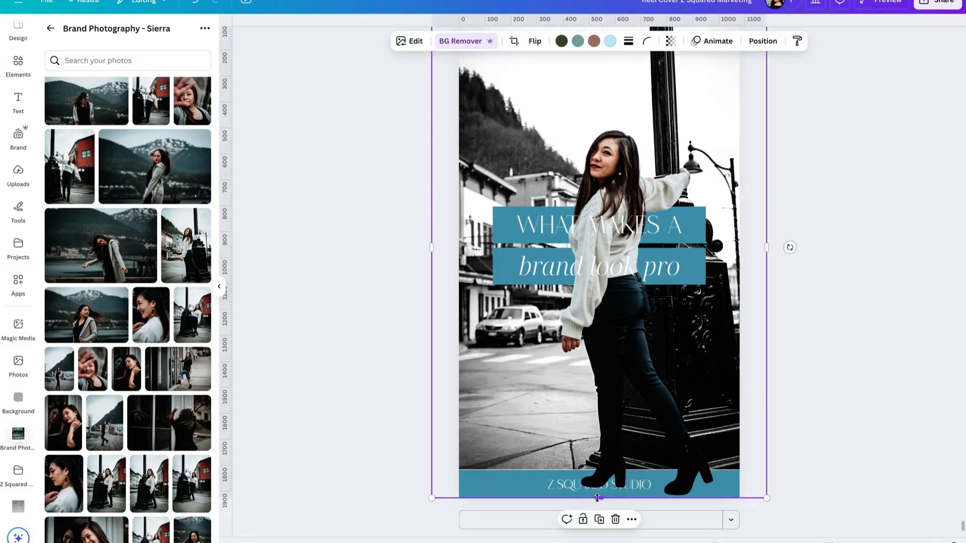
drag(597, 498, 602, 476)
Open the stacking options for the footer's Z Squared Studio logo, delete the logo and undo the deletion.
click(637, 489)
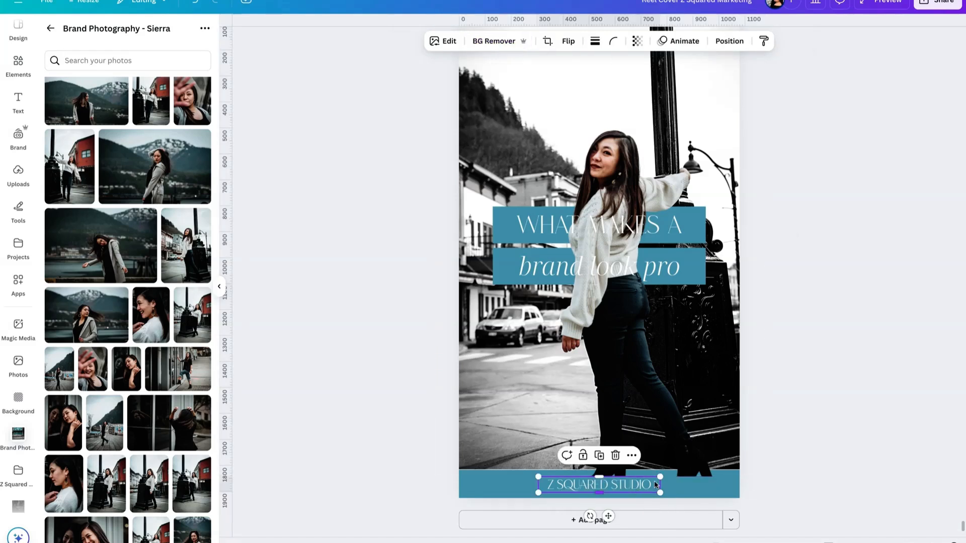
click(732, 40)
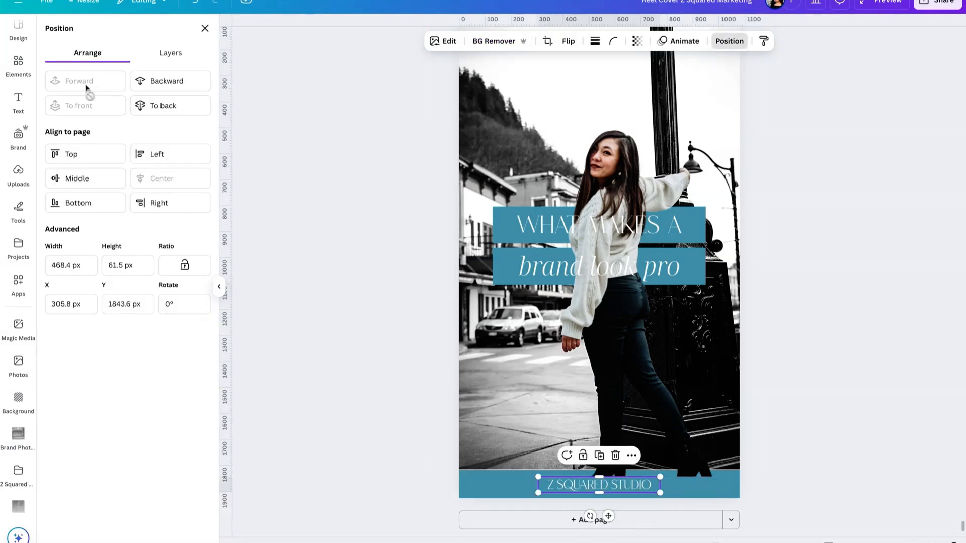
click(850, 464)
click(622, 490)
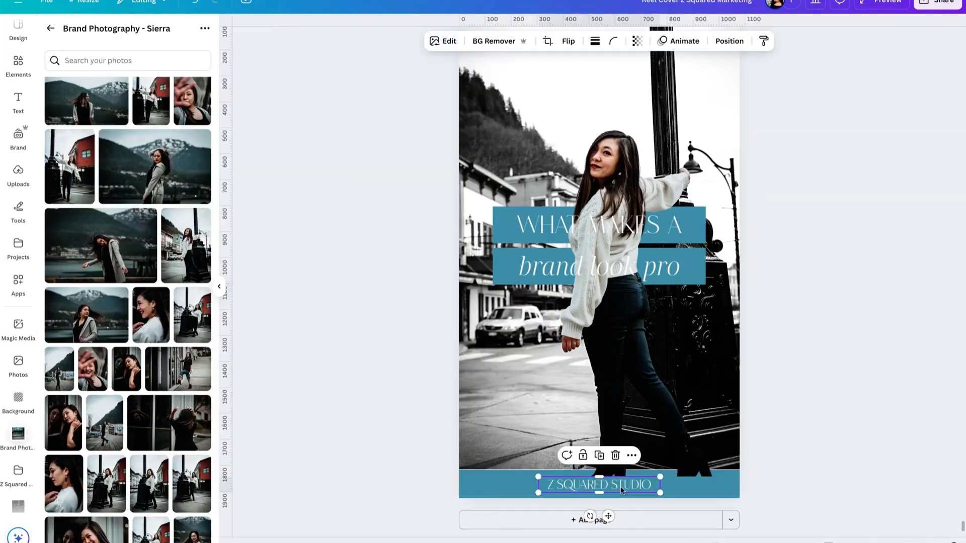
key(Delete)
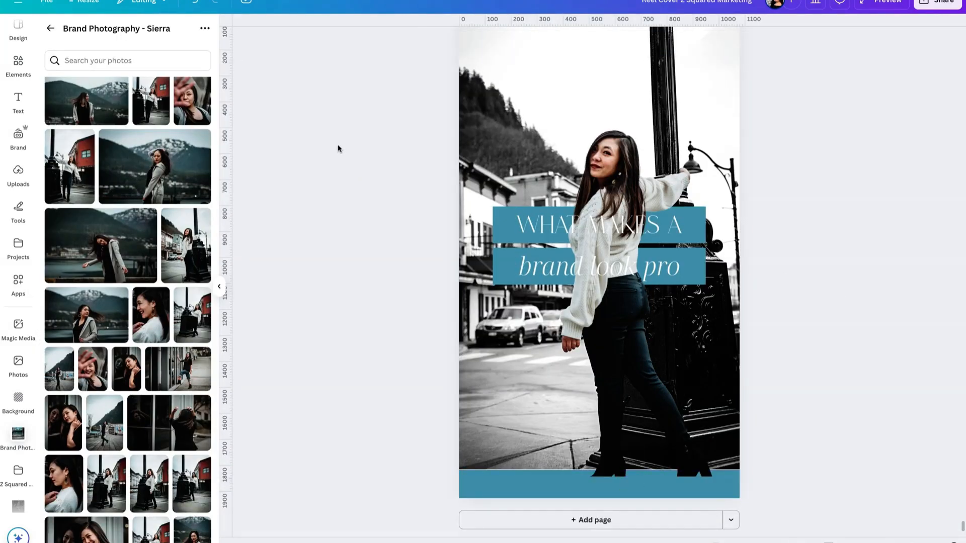
key(ctrl+z)
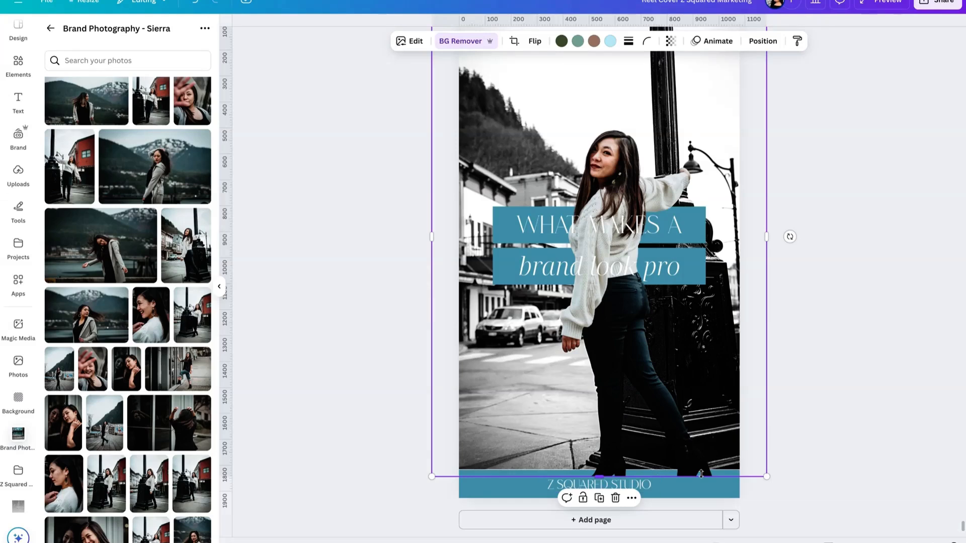
Extend the woman cutout's lower crop edge to the page's bottom so the complete boots overlap the teal footer.
drag(604, 477, 605, 501)
click(839, 441)
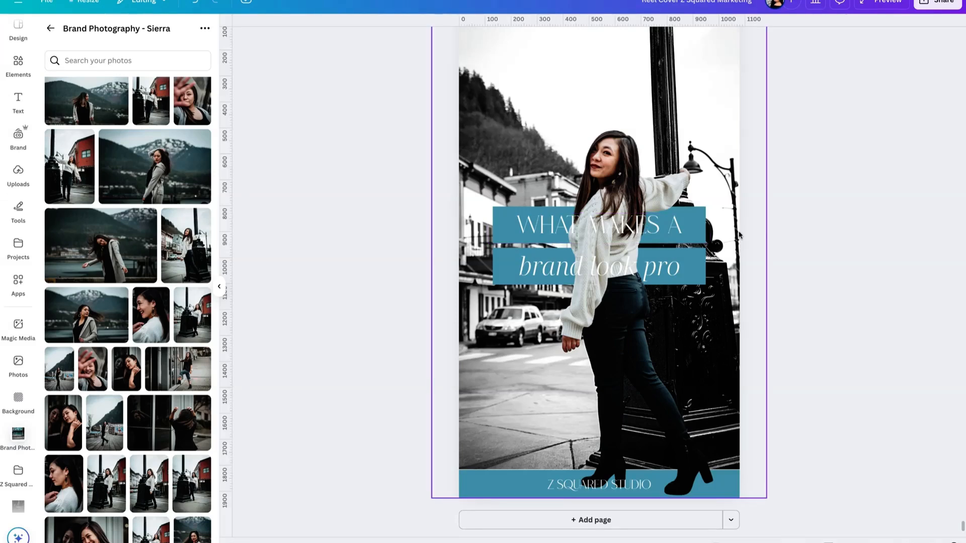
click(667, 228)
double_click(624, 225)
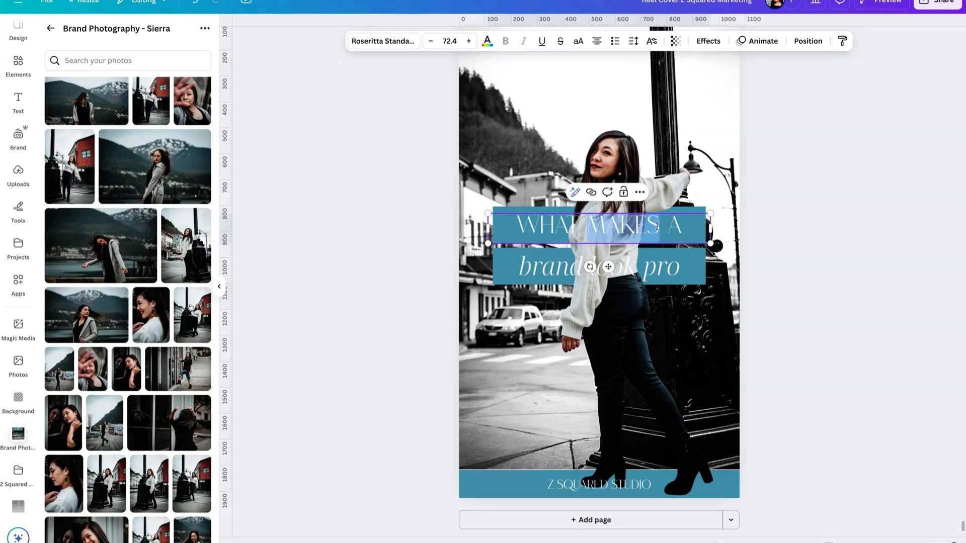
click(486, 41)
click(79, 104)
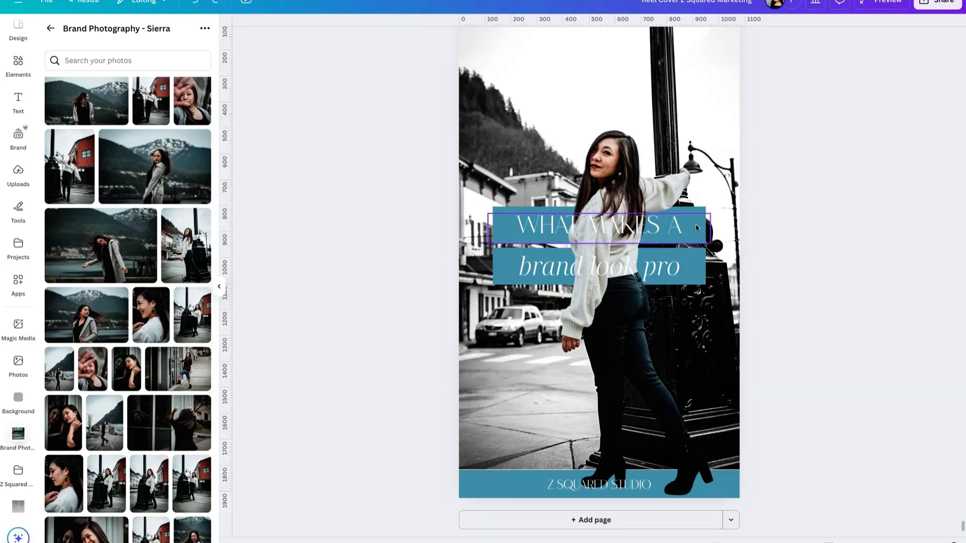
click(671, 229)
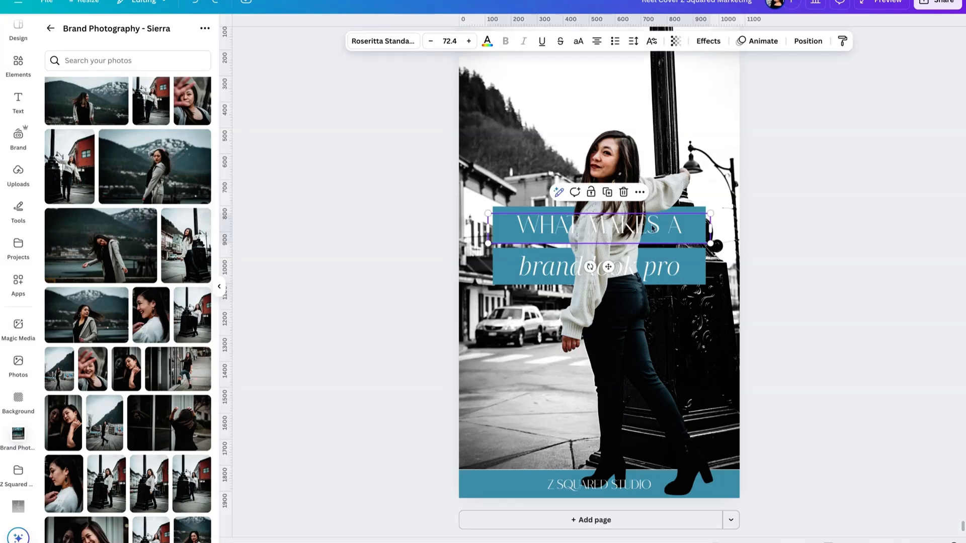
click(858, 224)
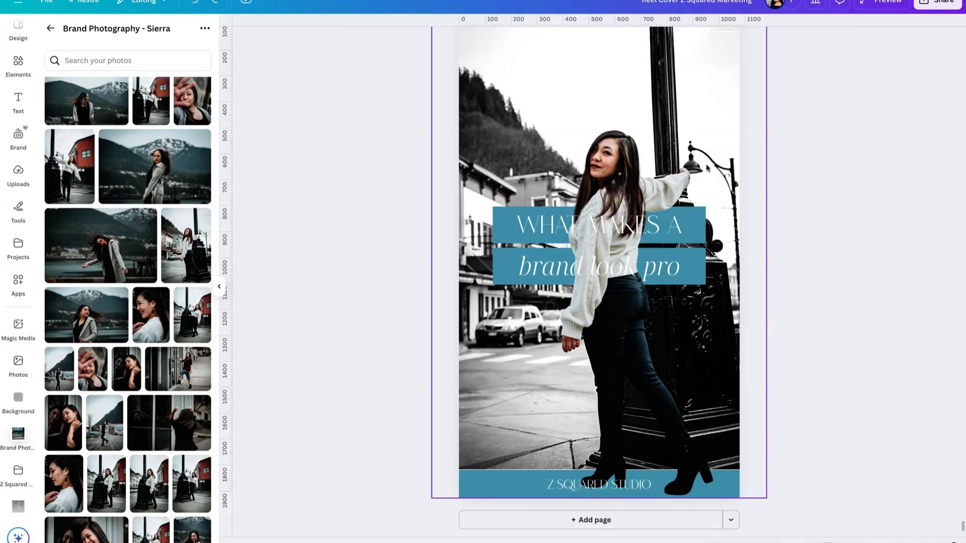
Narrow the woman cutout's crop to uncover the title, and bring both title lines and their teal boxes to the front.
click(712, 173)
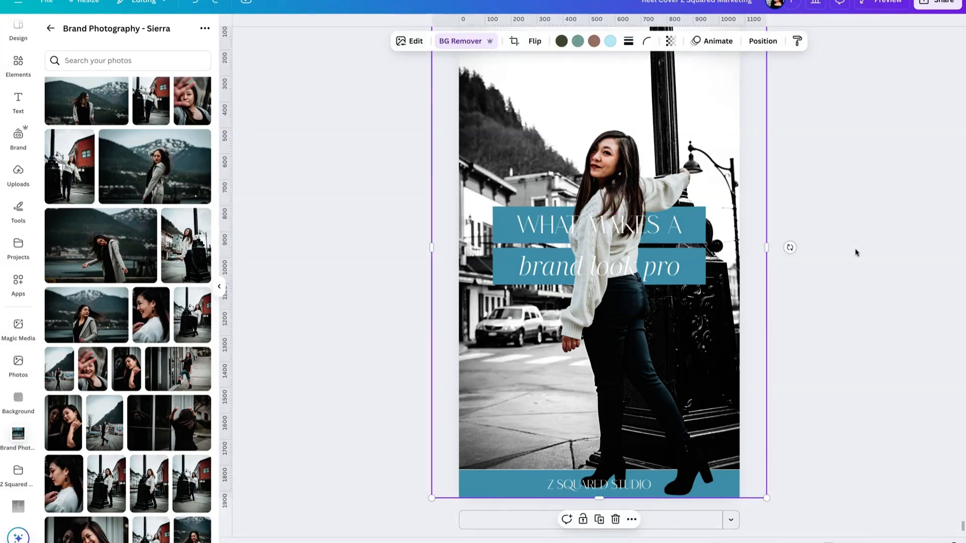
drag(766, 247, 554, 247)
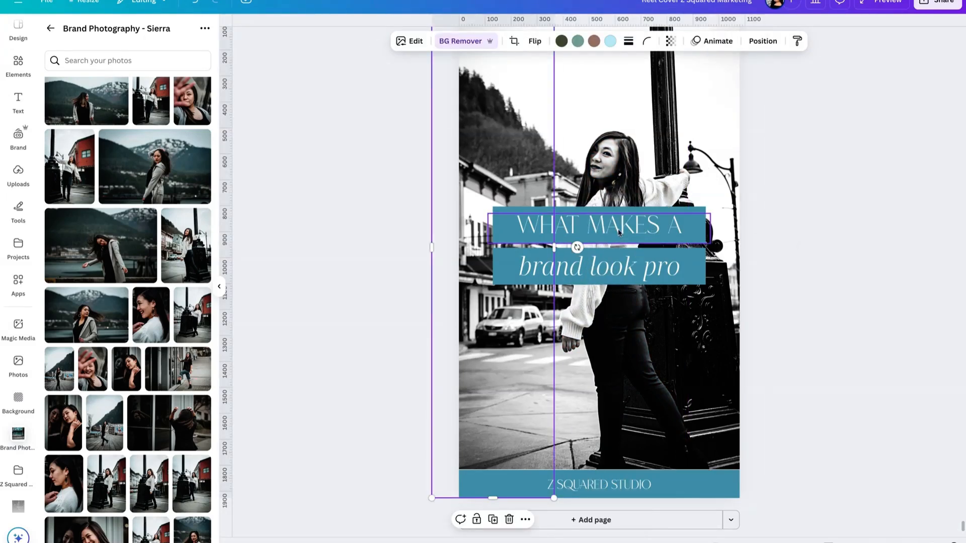
click(632, 231)
shift+click(671, 252)
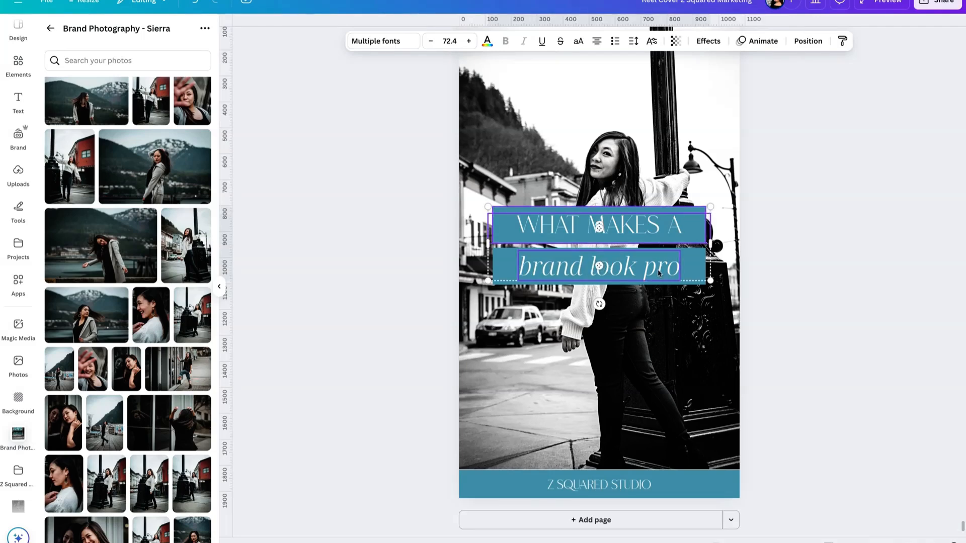
click(808, 41)
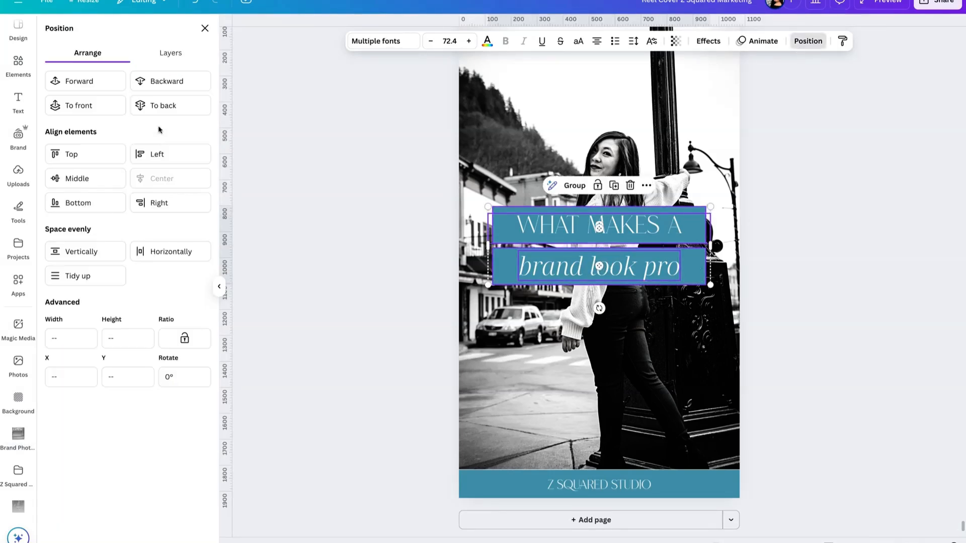
key(Escape)
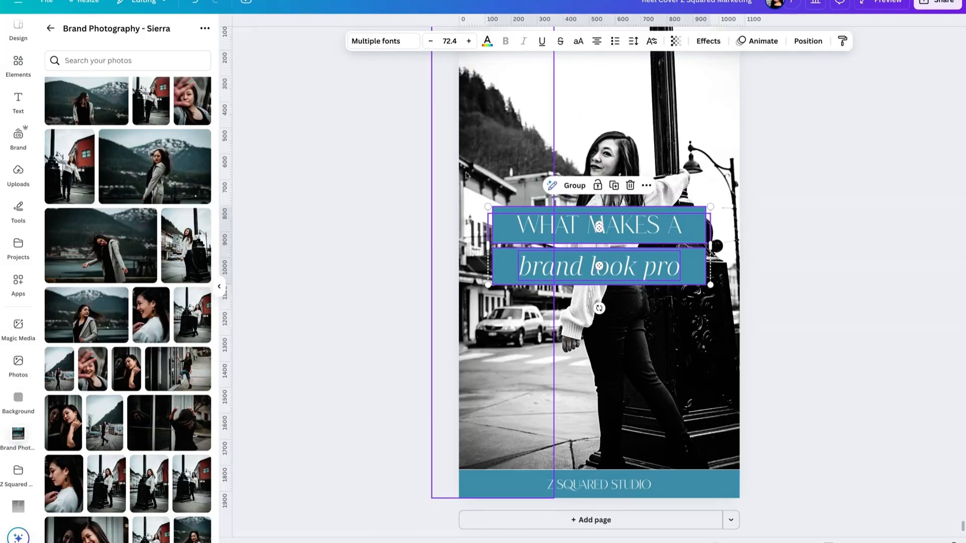
Widen the woman cutout's crop back out to the page's right edge so the whole figure shows in colour behind the title.
click(466, 176)
drag(554, 247, 738, 249)
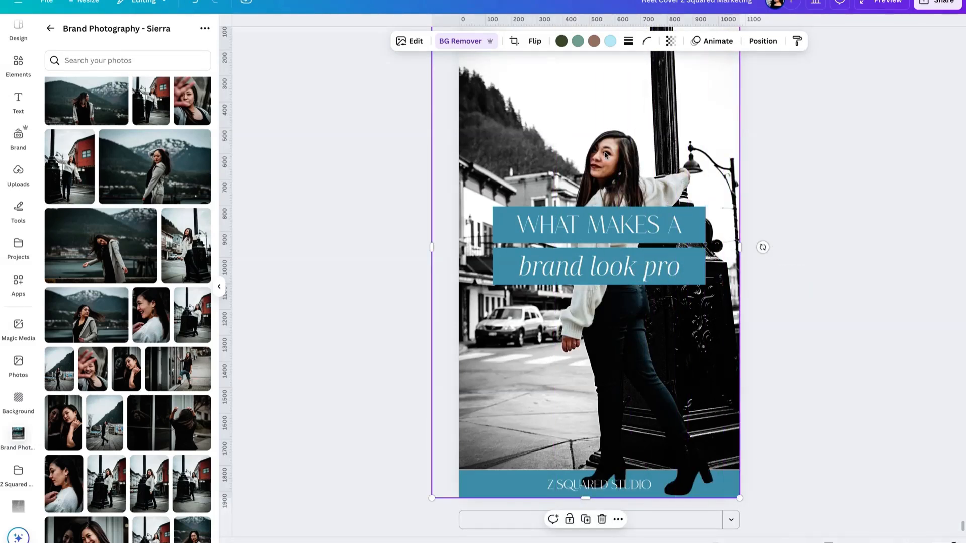
click(670, 41)
click(670, 41)
click(802, 302)
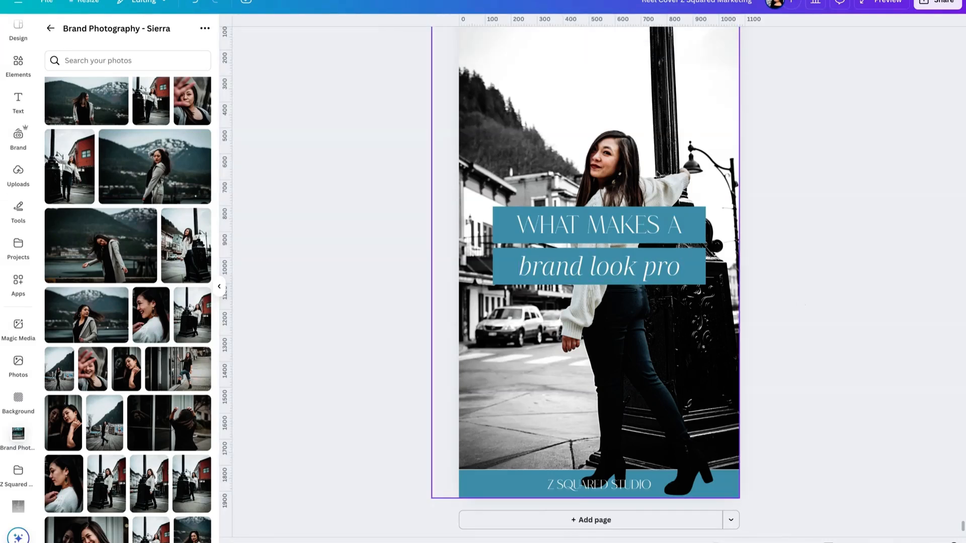
Lower the woman cutout's transparency value to 64.
click(596, 317)
click(763, 40)
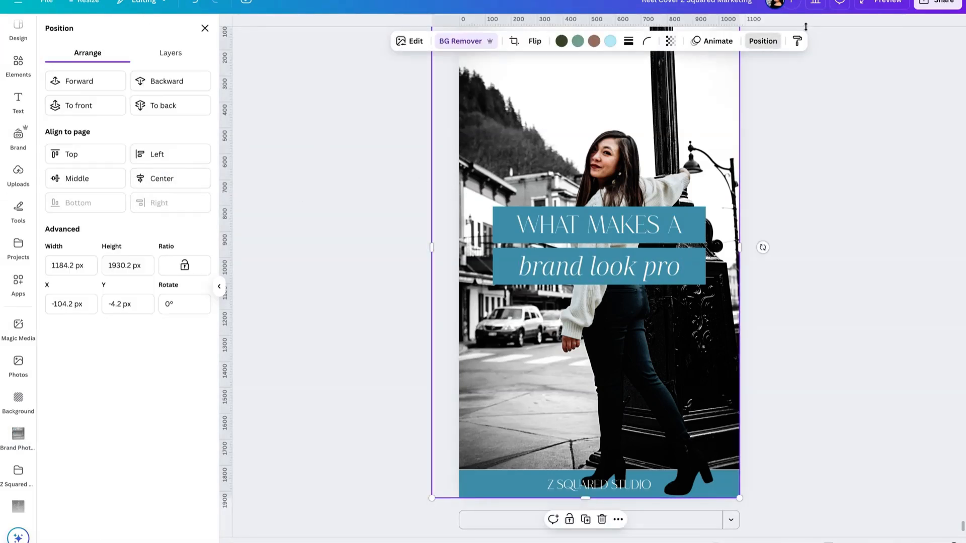
click(677, 43)
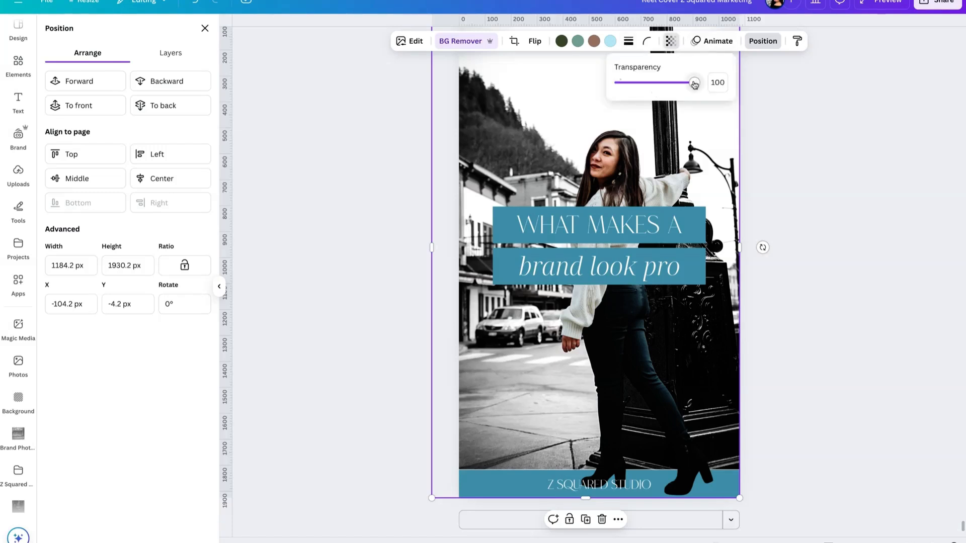
drag(694, 82, 666, 82)
click(669, 168)
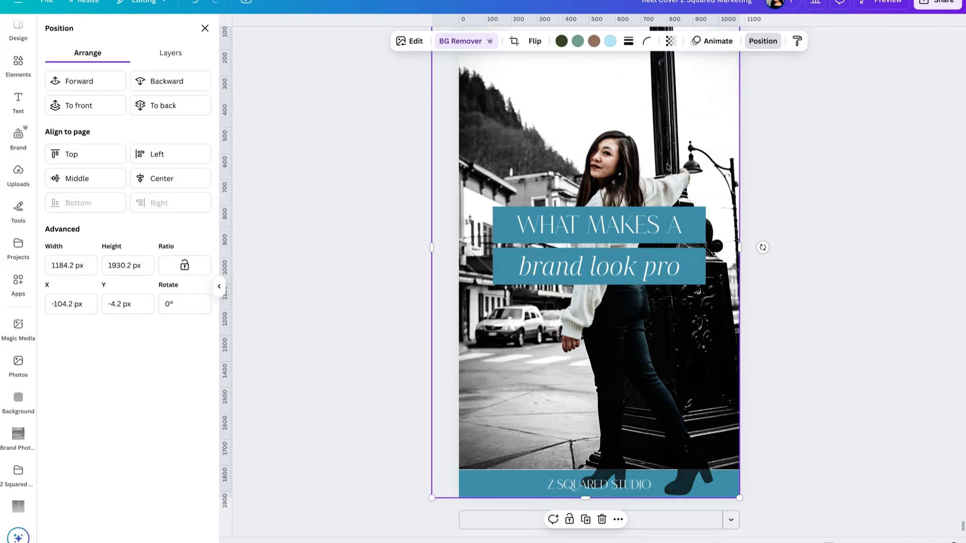
drag(669, 168, 674, 165)
key(Escape)
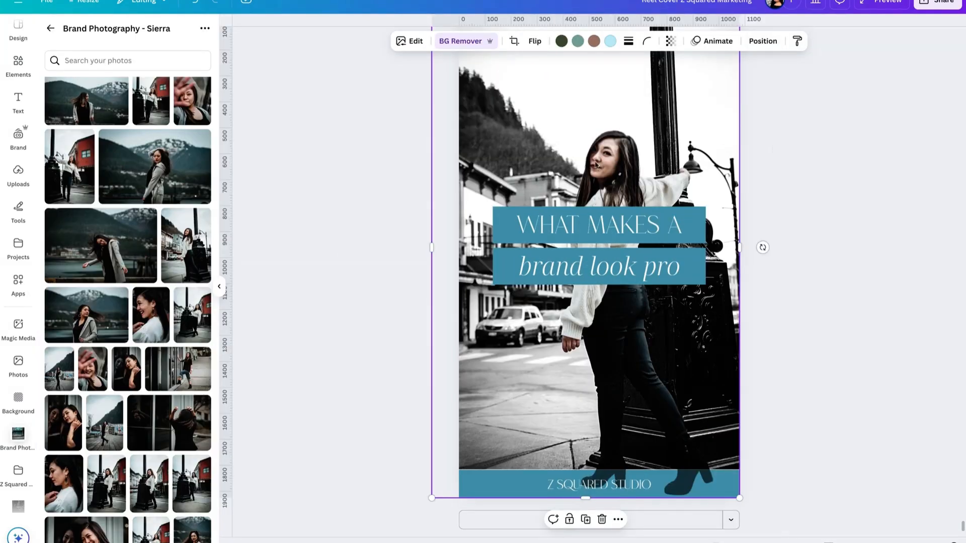
click(845, 171)
Return the woman cutout to full opacity and close its position settings.
click(590, 163)
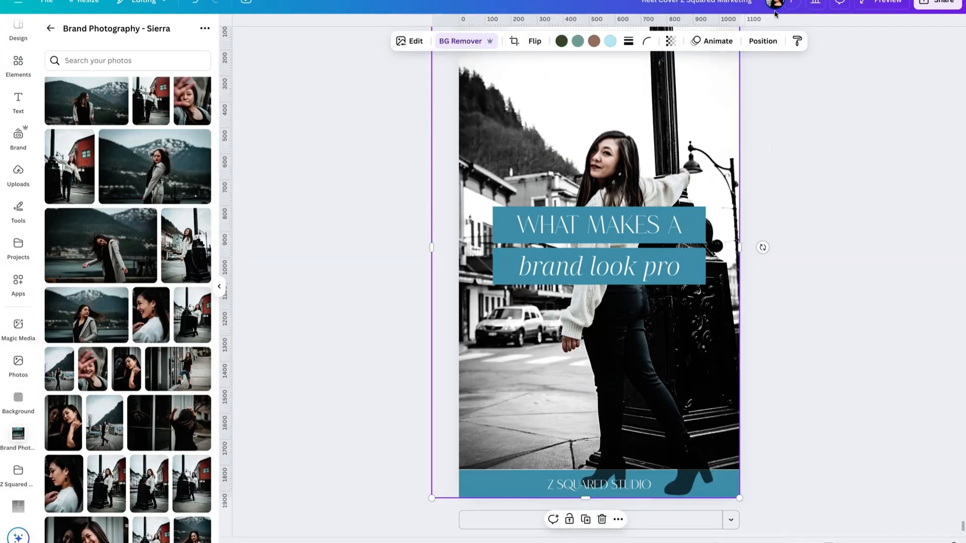
click(762, 41)
click(670, 40)
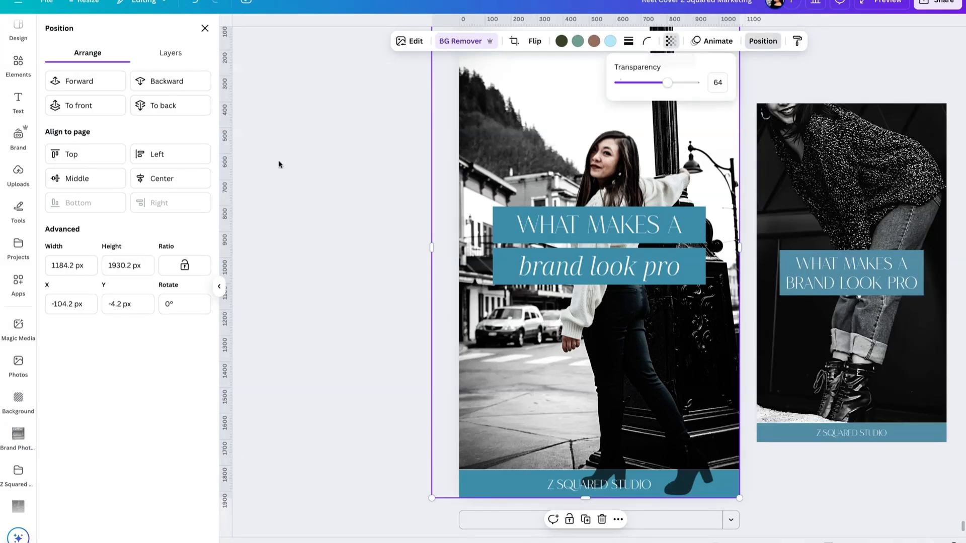
drag(695, 83, 749, 88)
key(Escape)
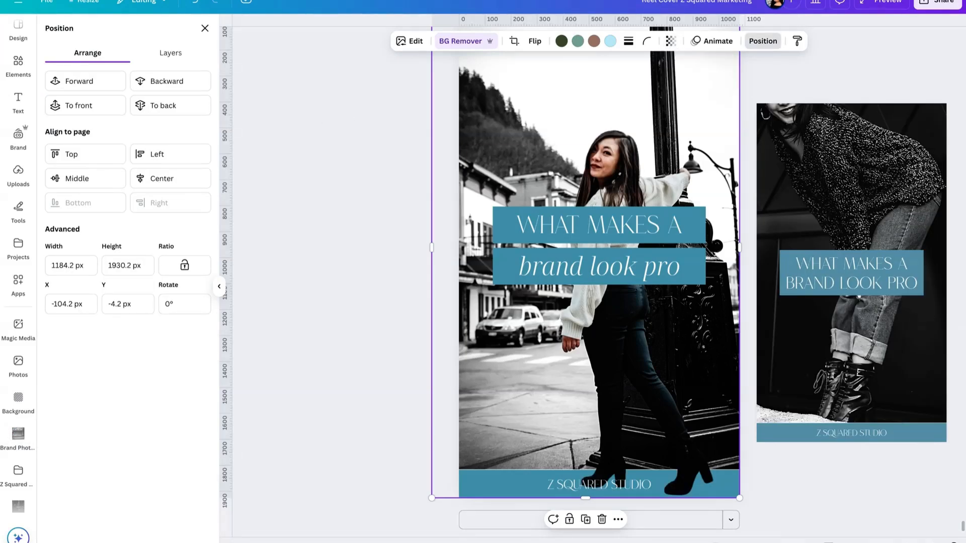
click(205, 28)
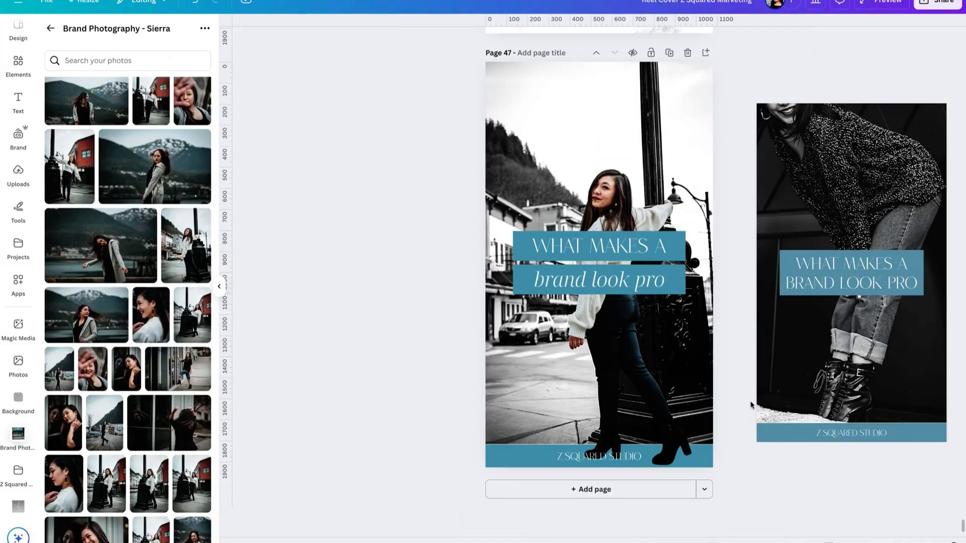